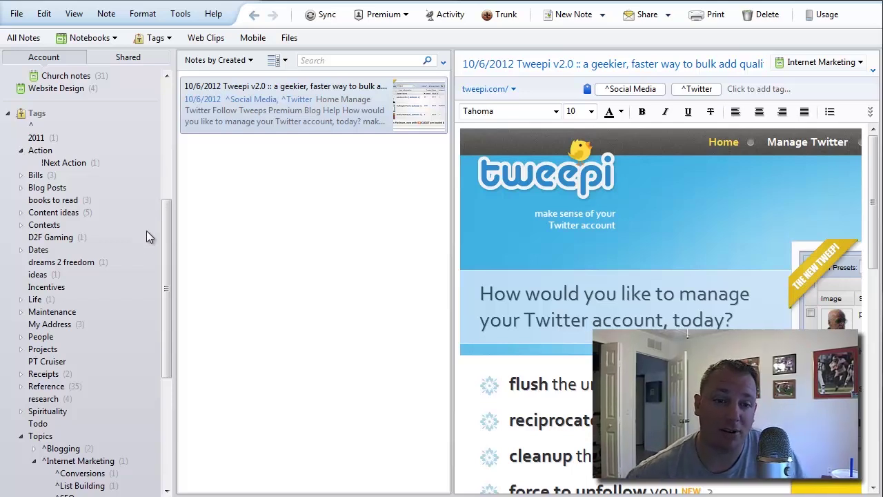
- Look over the notebook list and the tag hierarchy down to Topics, and filter the notes by the ^Conversions tag
{"action": "left_click_drag", "start_coordinate": [169, 234], "coordinate": [166, 75]}
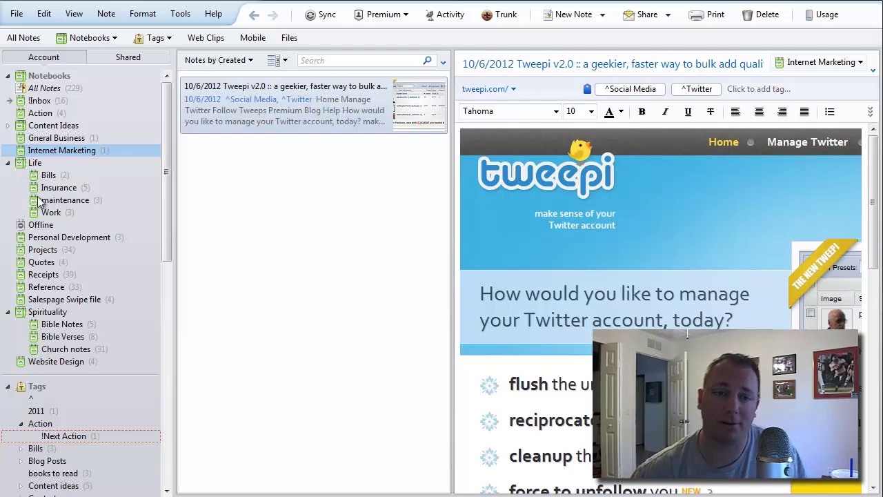
{"action": "left_click_drag", "start_coordinate": [164, 148], "coordinate": [161, 287]}
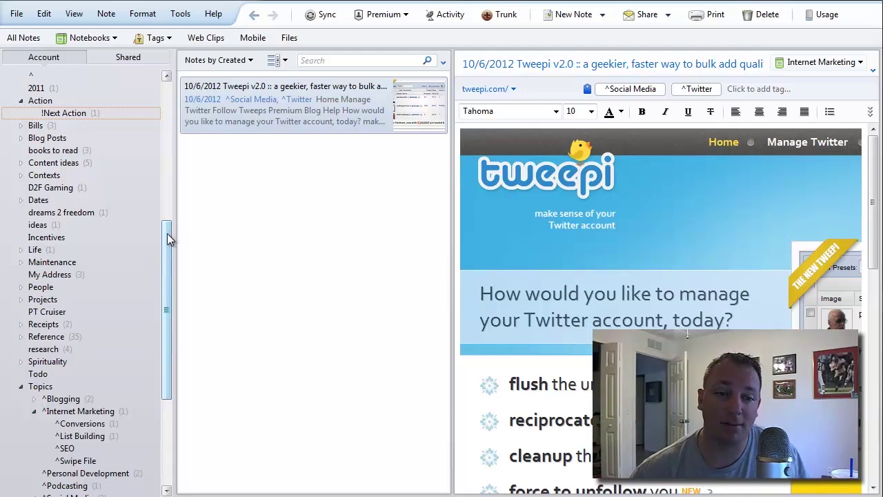
{"action": "mouse_move", "coordinate": [167, 234]}
{"action": "left_mouse_down"}
{"action": "mouse_move", "coordinate": [167, 262]}
{"action": "mouse_move", "coordinate": [167, 237]}
{"action": "left_mouse_up"}
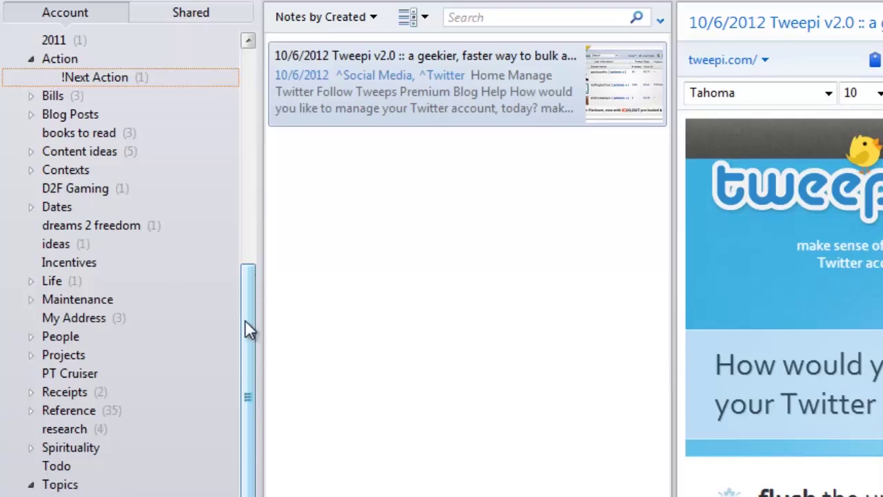
{"action": "left_click_drag", "start_coordinate": [247, 324], "coordinate": [259, 96]}
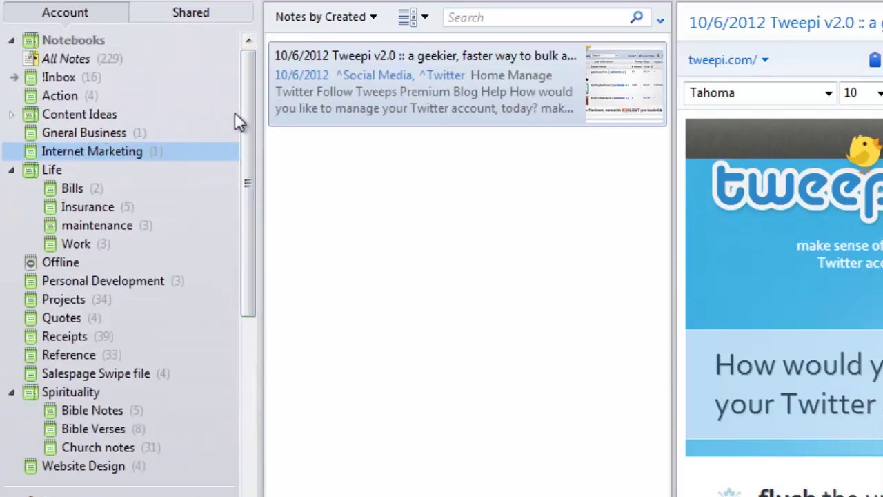
{"action": "left_click_drag", "start_coordinate": [246, 134], "coordinate": [222, 349]}
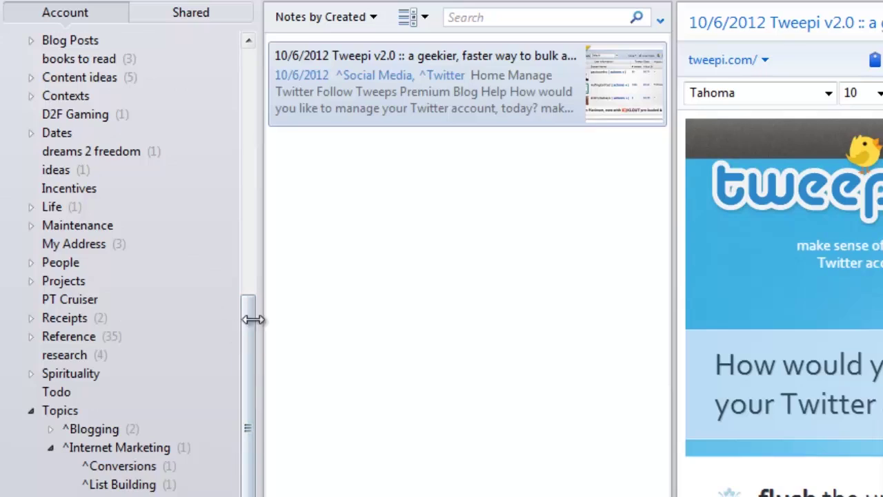
{"action": "left_click_drag", "start_coordinate": [250, 329], "coordinate": [230, 402]}
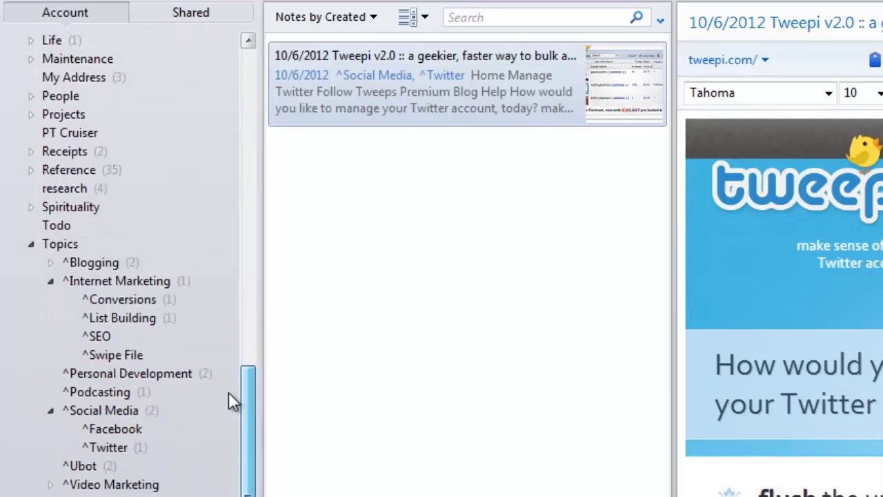
{"action": "left_click", "coordinate": [119, 303]}
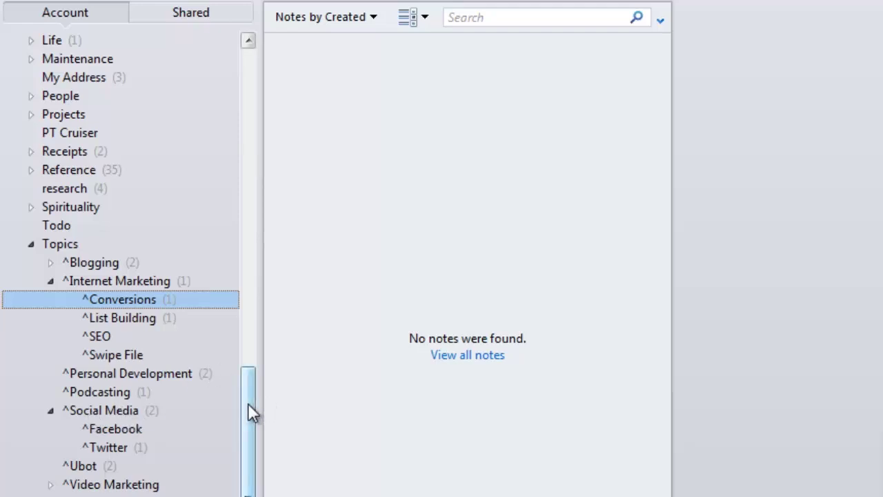
- Expand the Bills tag and compare its sub-tags with the notebooks in the Life stack
{"action": "left_click_drag", "start_coordinate": [248, 403], "coordinate": [253, 289]}
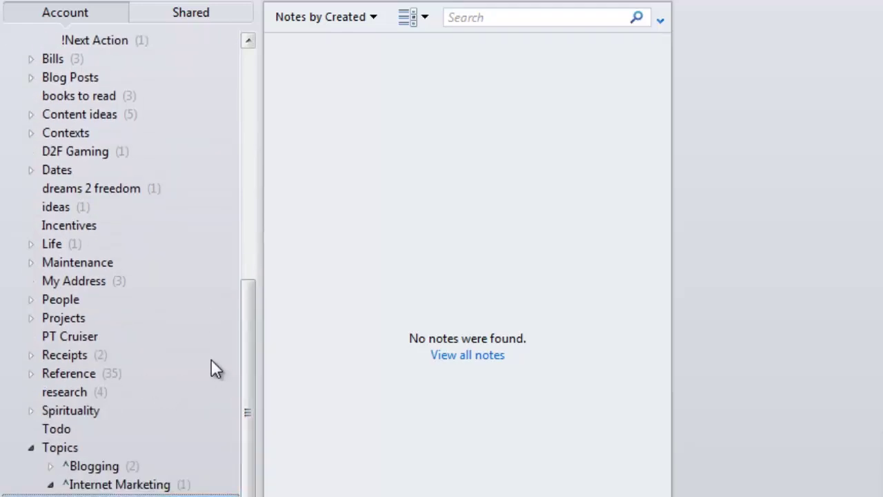
{"action": "left_click_drag", "start_coordinate": [241, 318], "coordinate": [249, 131]}
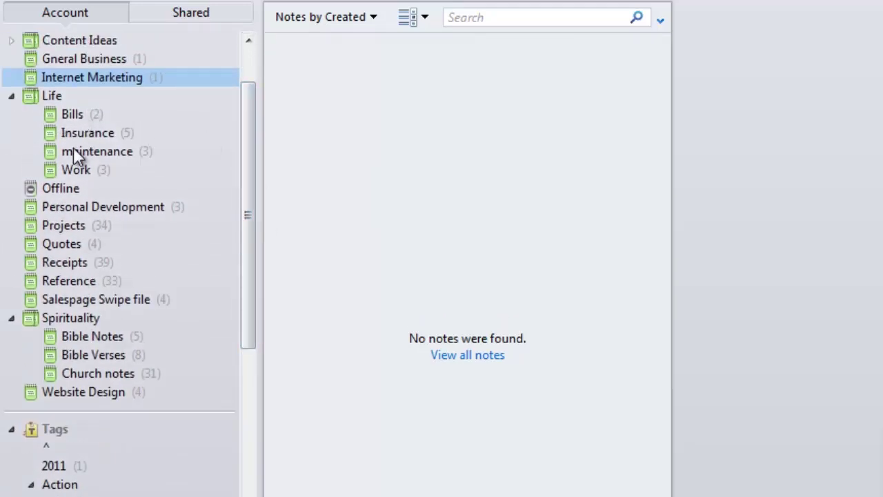
{"action": "left_click_drag", "start_coordinate": [249, 125], "coordinate": [221, 327]}
{"action": "left_click", "coordinate": [29, 59]}
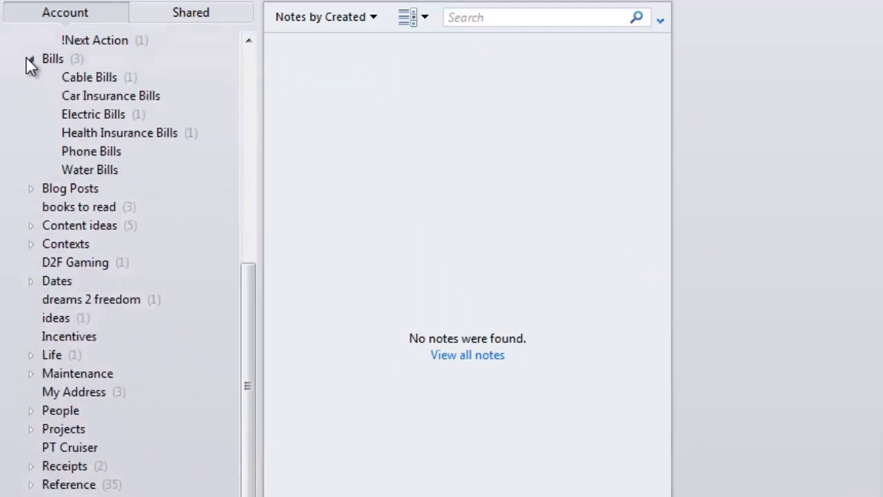
{"action": "left_click_drag", "start_coordinate": [245, 314], "coordinate": [166, 133]}
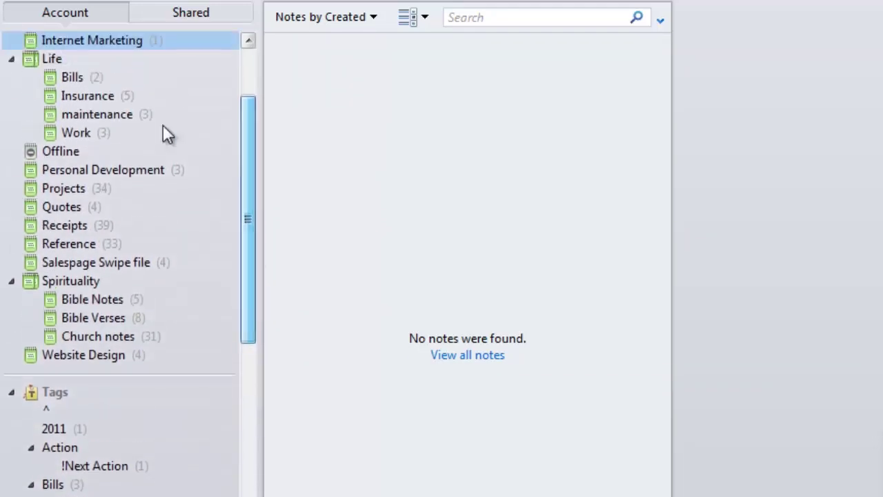
{"action": "left_click_drag", "start_coordinate": [251, 186], "coordinate": [232, 332]}
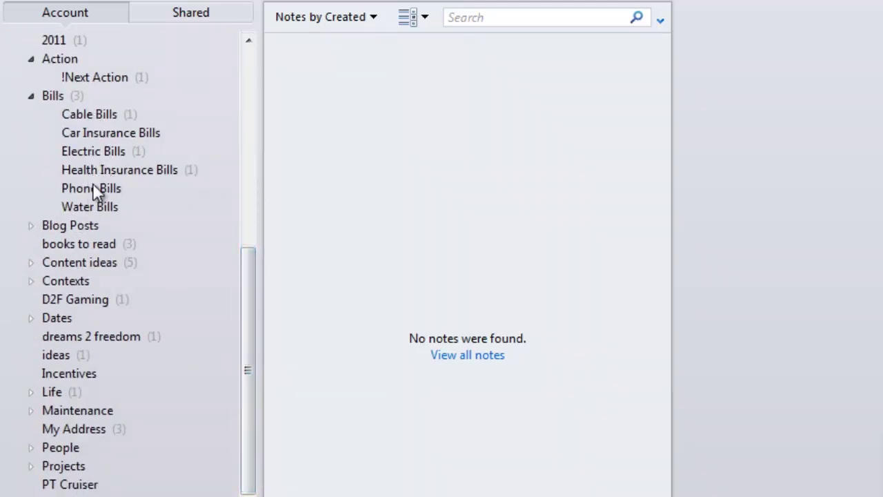
- Create a sub-tag named "Mine" under the Health Insurance Bills tag
{"action": "right_click", "coordinate": [125, 170]}
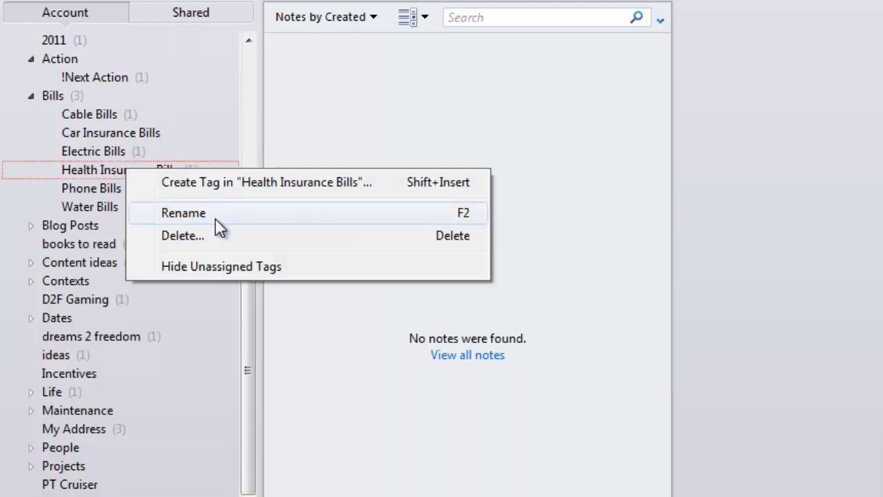
{"action": "left_click", "coordinate": [215, 183]}
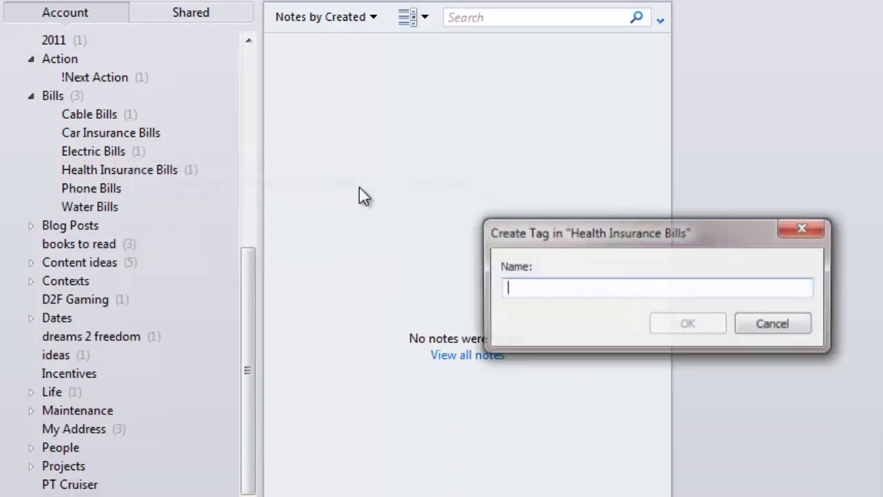
{"action": "type", "text": "Mu"}
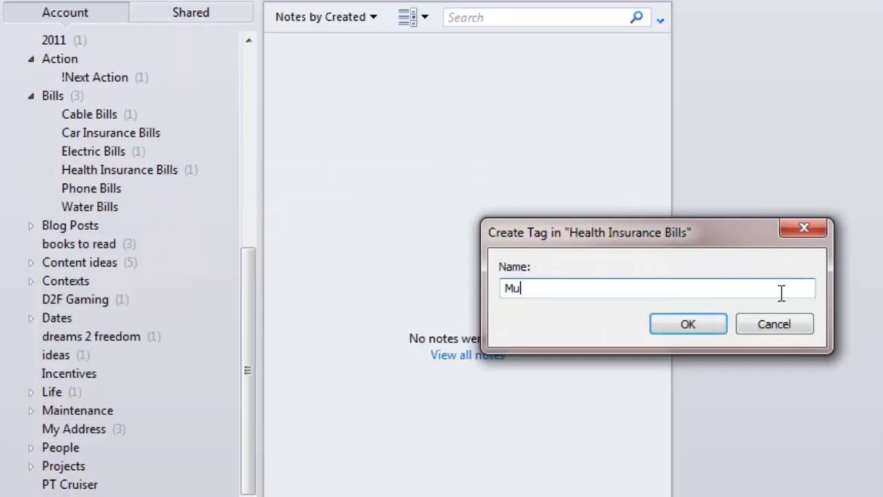
{"action": "key", "text": "BackSpace"}
{"action": "type", "text": "ine"}
{"action": "left_click", "coordinate": [671, 327]}
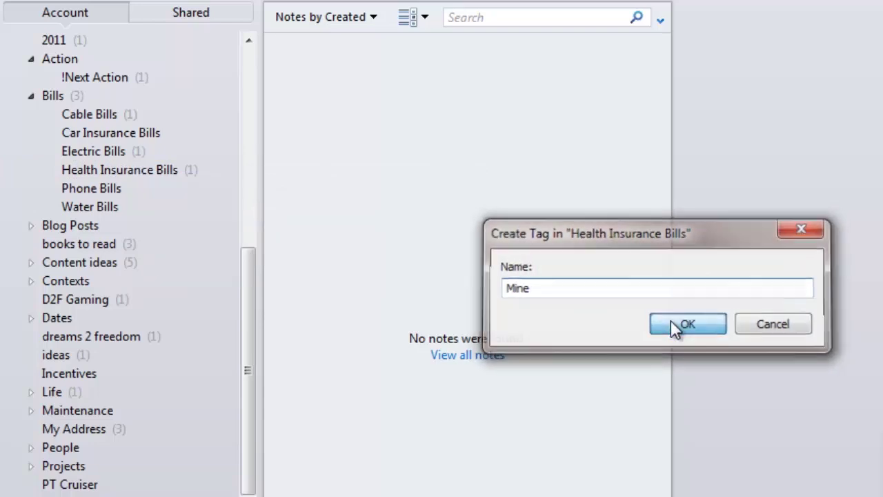
- Create a second sub-tag named "Hers" under the Health Insurance Bills tag
{"action": "right_click", "coordinate": [109, 175]}
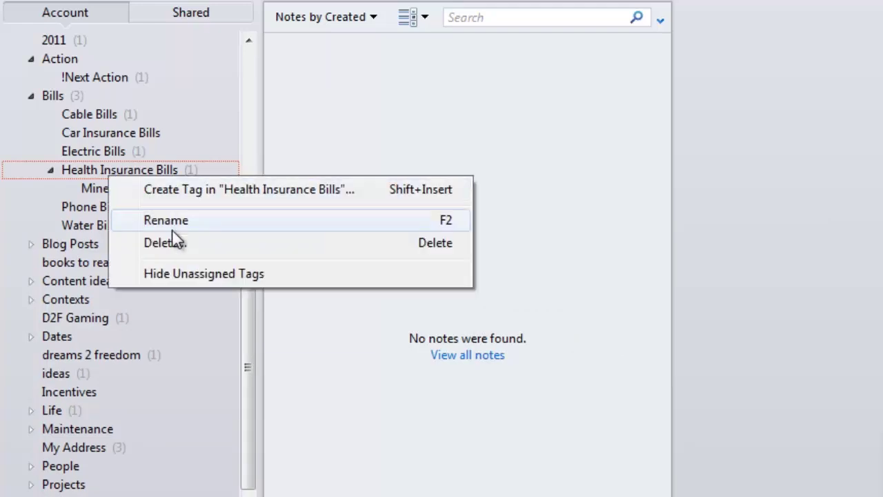
{"action": "left_click", "coordinate": [197, 190]}
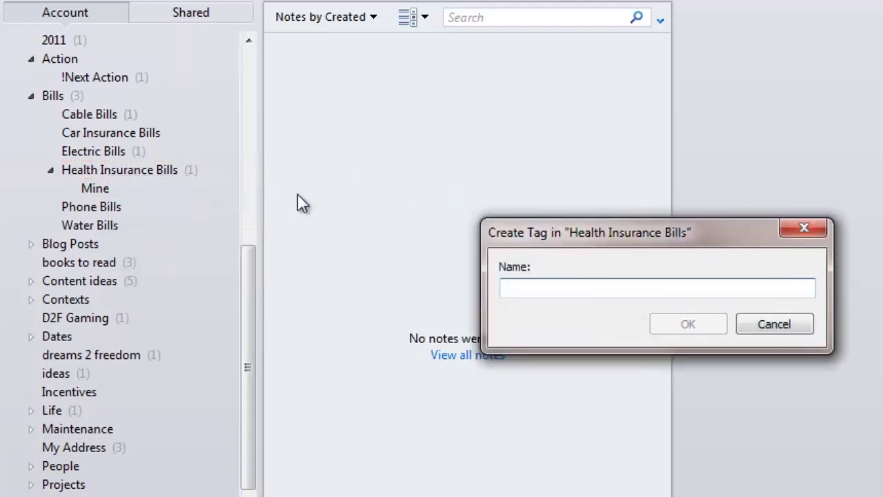
{"action": "type", "text": "Hers"}
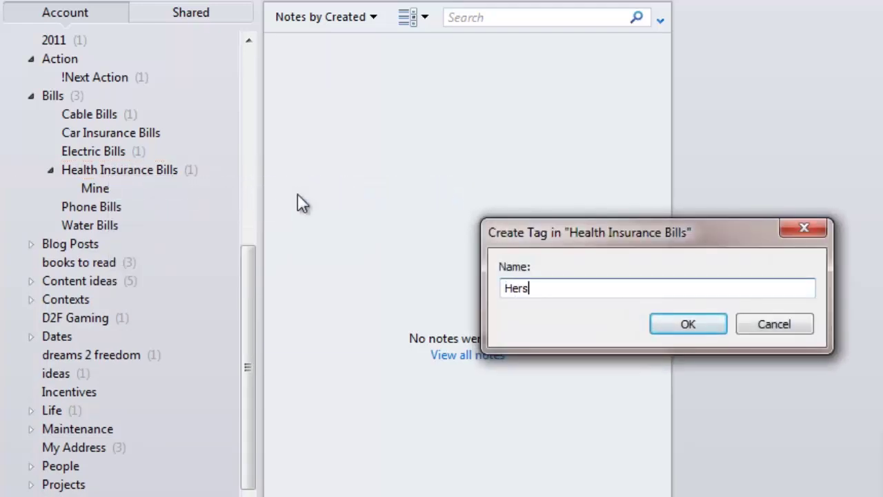
{"action": "left_click", "coordinate": [696, 326]}
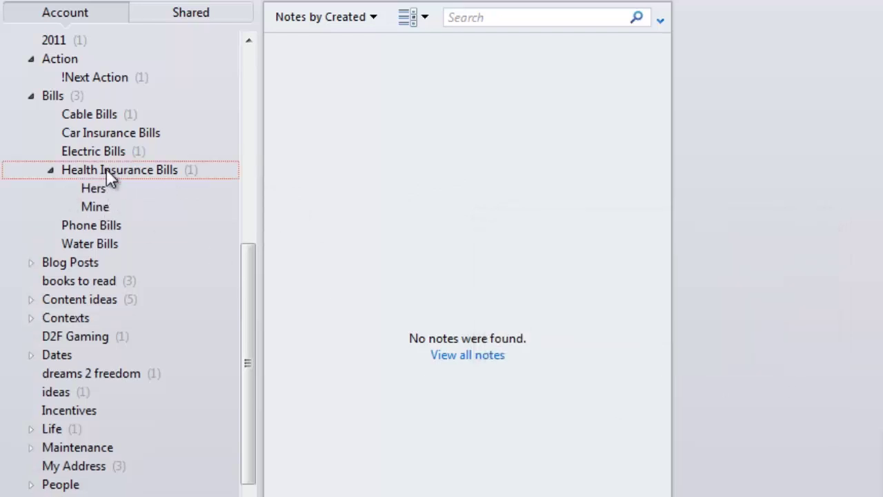
- Create a sub-tag named "Landline" under the Phone Bills tag
{"action": "right_click", "coordinate": [92, 229]}
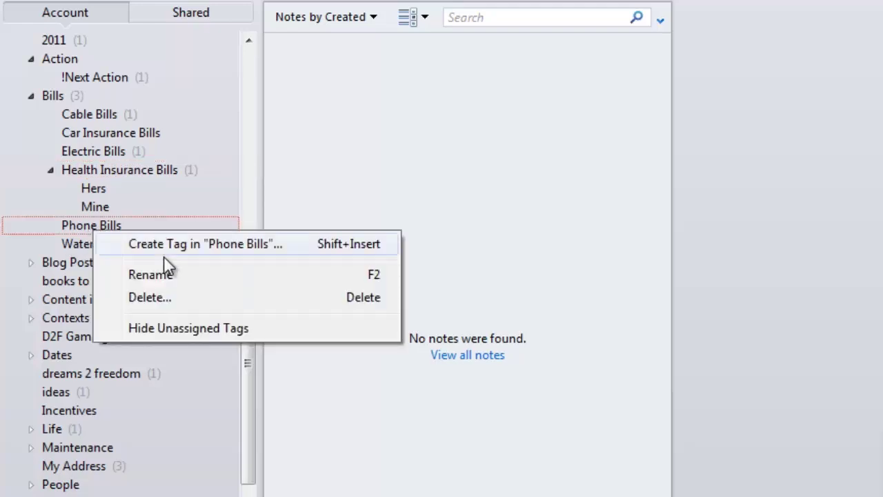
{"action": "left_click", "coordinate": [189, 243]}
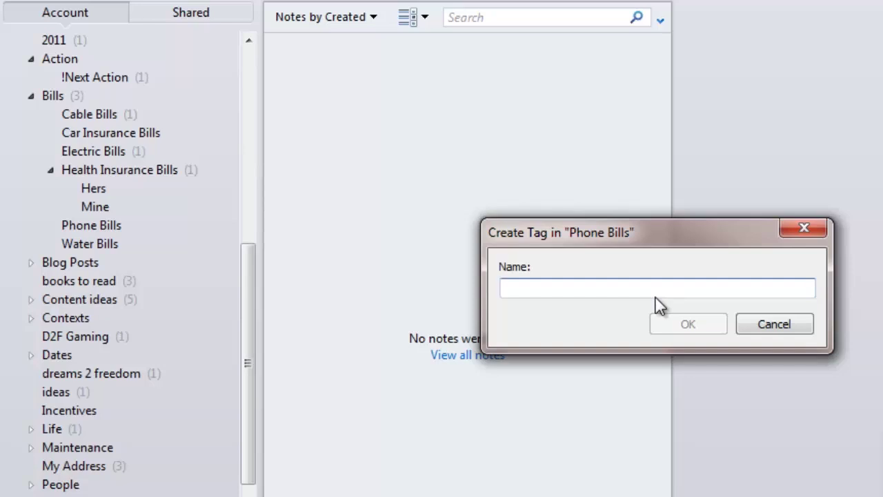
{"action": "type", "text": "La"}
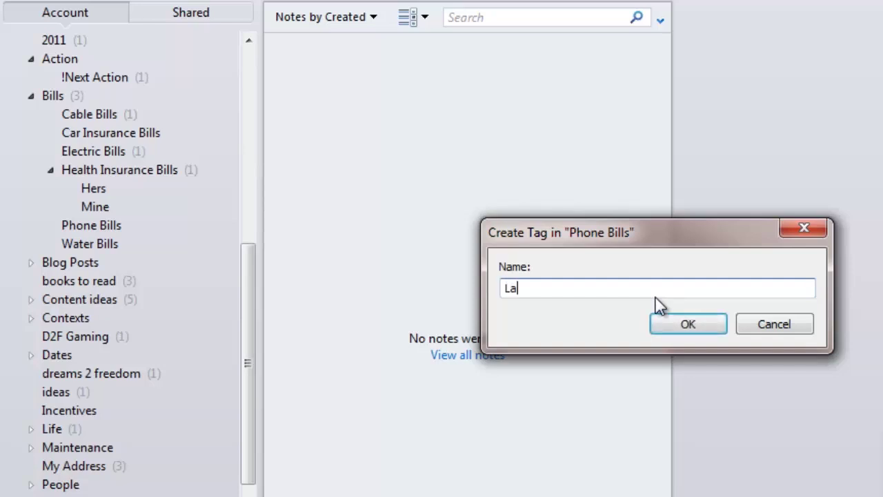
{"action": "type", "text": "ndline"}
{"action": "key", "text": "Return"}
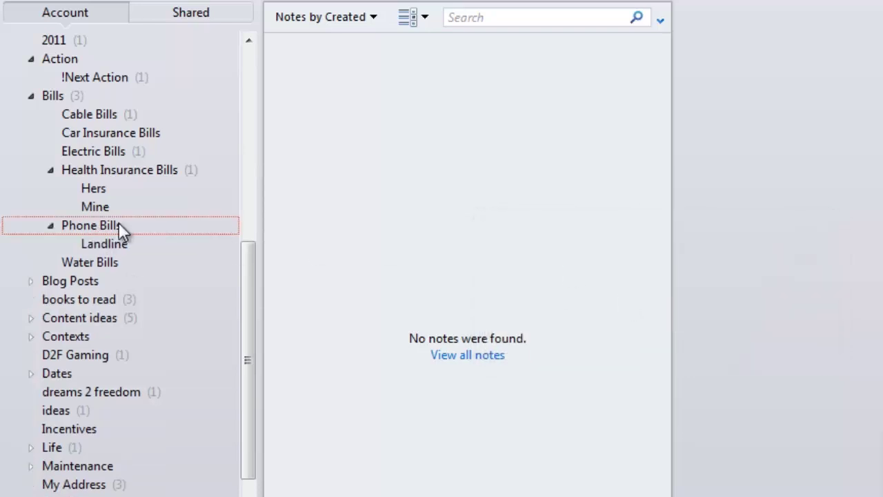
- Create another sub-tag named "Mobile" under the Phone Bills tag
{"action": "right_click", "coordinate": [119, 224]}
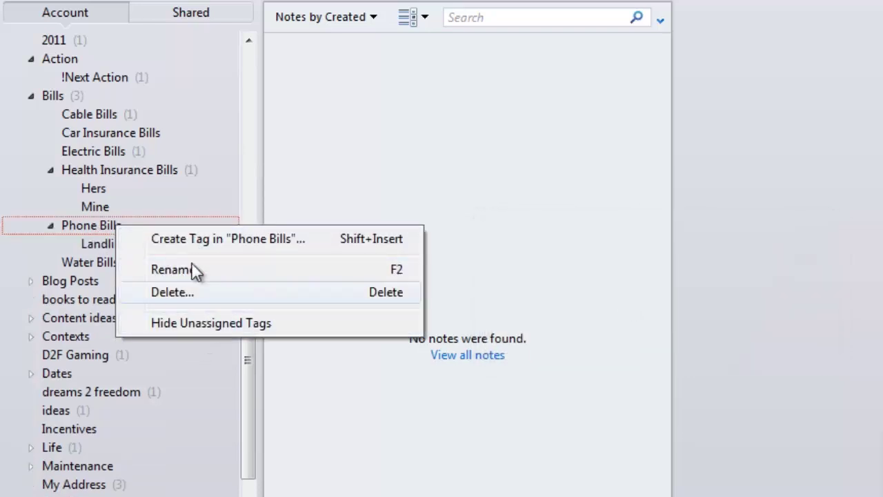
{"action": "left_click", "coordinate": [192, 239]}
{"action": "type", "text": "Mobile"}
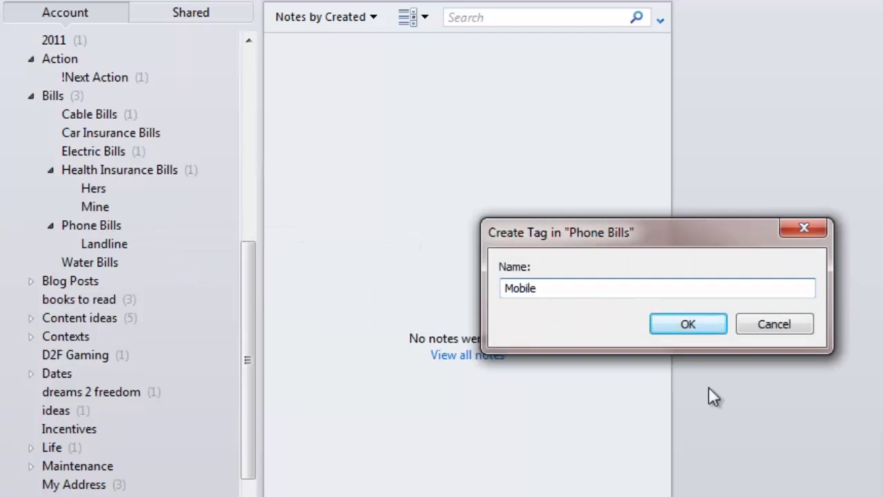
{"action": "left_click", "coordinate": [676, 322]}
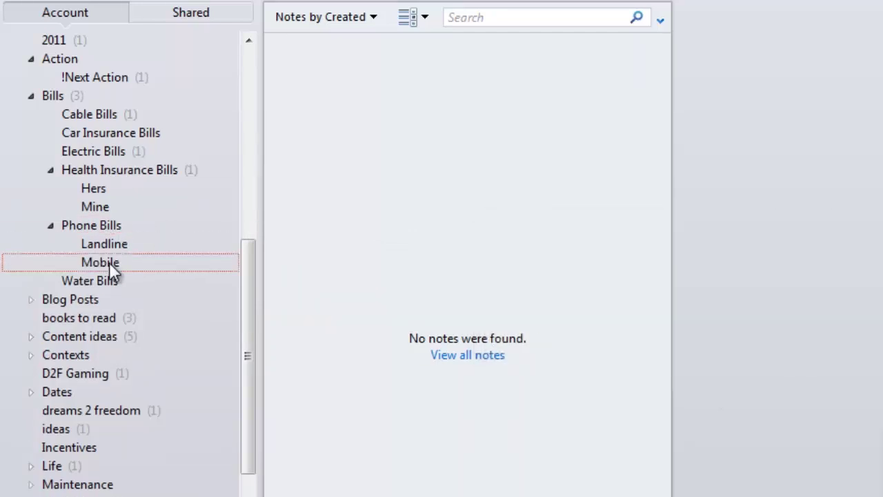
- Try to create a sub-tag named "Mine" under the Mobile tag
{"action": "right_click", "coordinate": [109, 263]}
{"action": "left_click", "coordinate": [170, 279]}
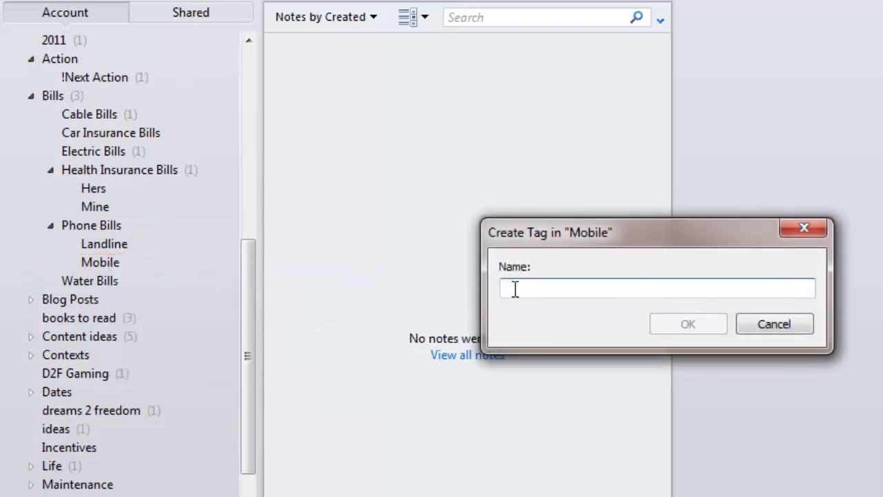
{"action": "type", "text": "Mine"}
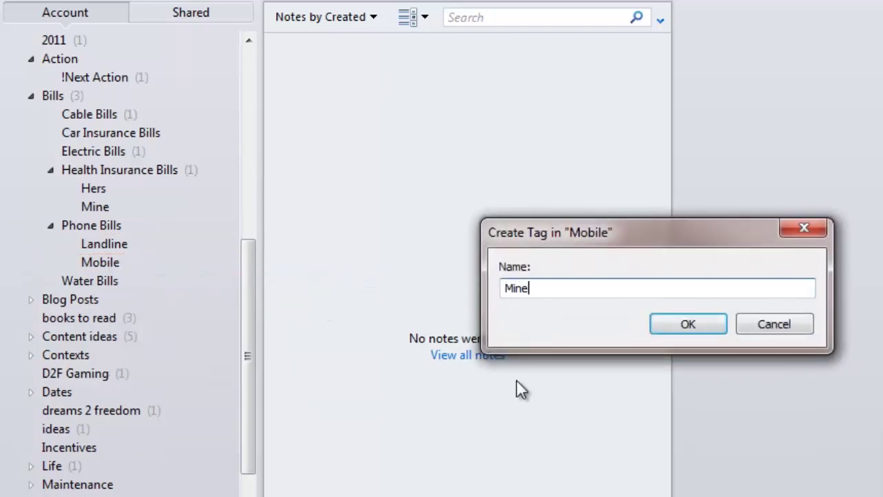
{"action": "left_click", "coordinate": [681, 324]}
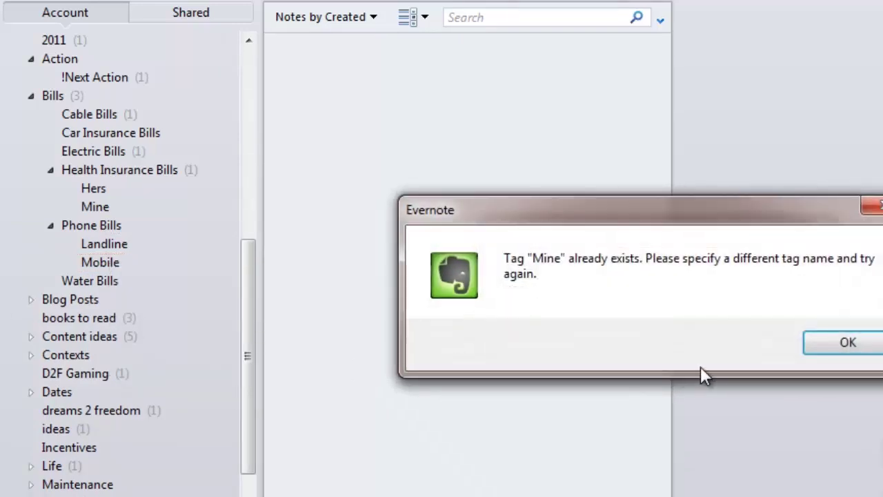
{"action": "left_click", "coordinate": [847, 337]}
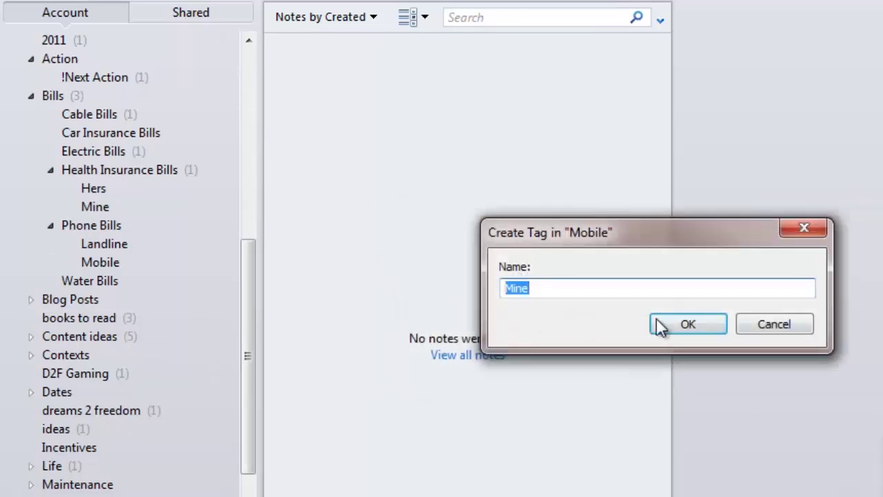
{"action": "left_click", "coordinate": [699, 330]}
{"action": "left_click", "coordinate": [847, 340]}
- Change the new tag's name to "My moblie" and create it under the Mobile tag
{"action": "left_click", "coordinate": [551, 287]}
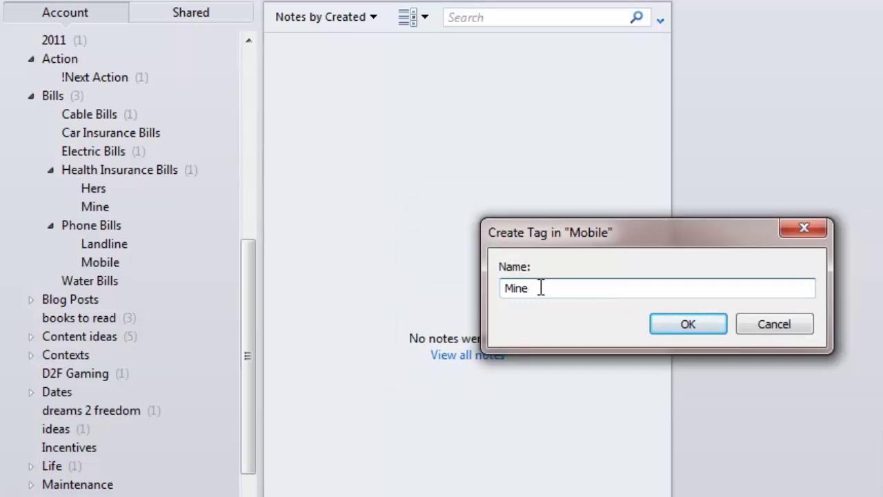
{"action": "key", "text": "BackSpace"}
{"action": "key", "text": "BackSpace"}
{"action": "key", "text": "BackSpace"}
{"action": "type", "text": "y mobi"}
{"action": "type", "text": "ie"}
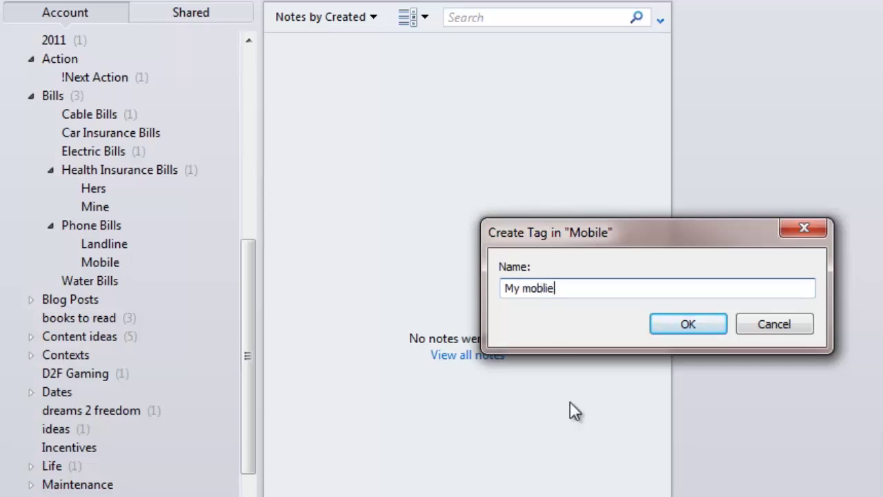
{"action": "left_click", "coordinate": [687, 323]}
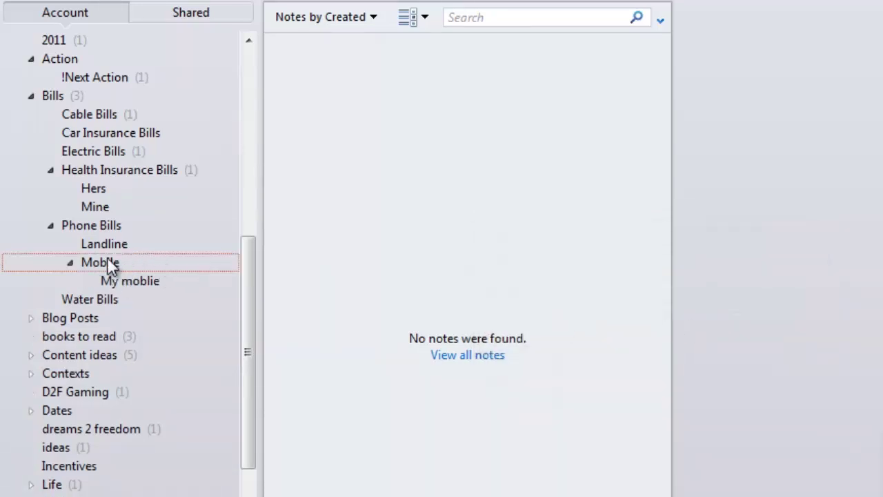
- Create a sub-tag named "Her Mobile" under the Mobile tag
{"action": "right_click", "coordinate": [107, 262]}
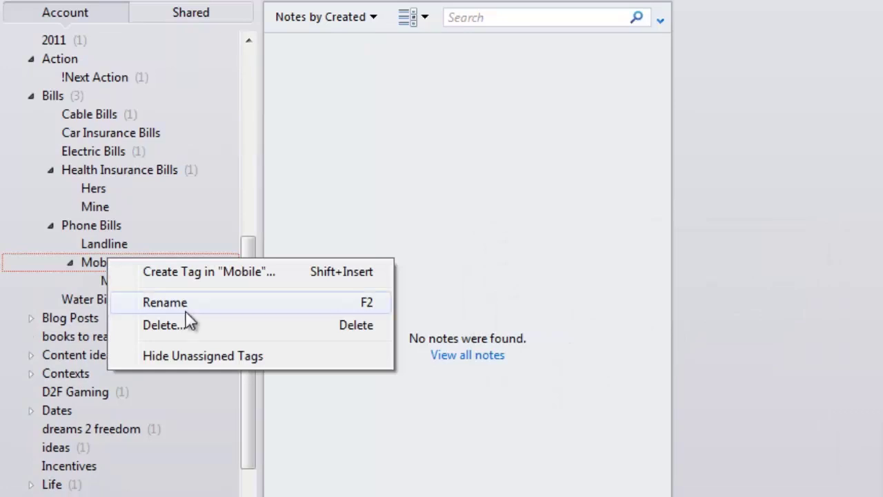
{"action": "left_click", "coordinate": [186, 276]}
{"action": "type", "text": "H"}
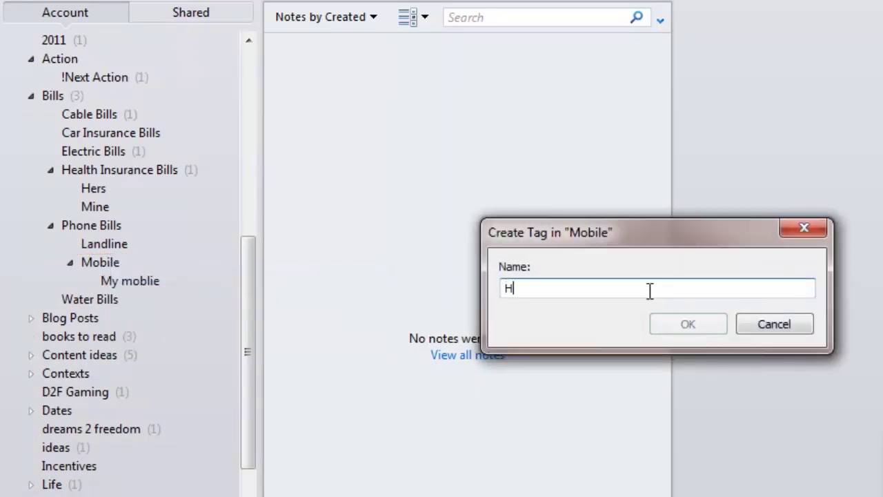
{"action": "type", "text": "er Mobile"}
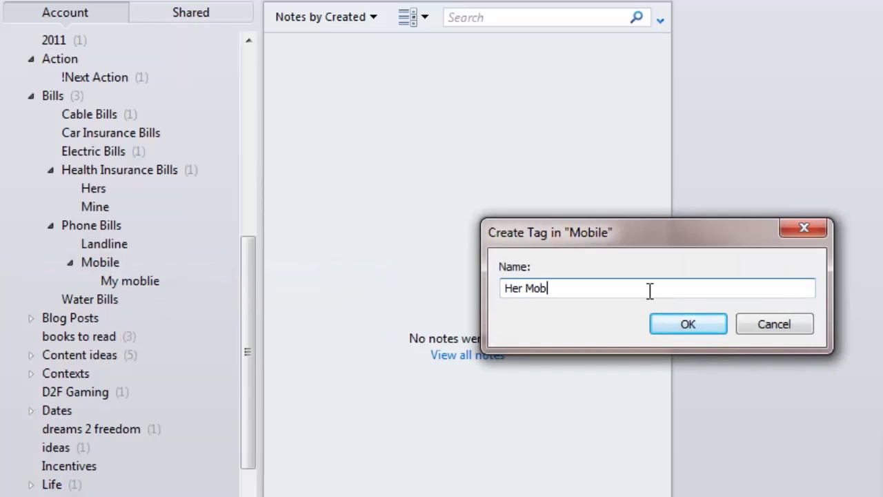
{"action": "left_click", "coordinate": [677, 327]}
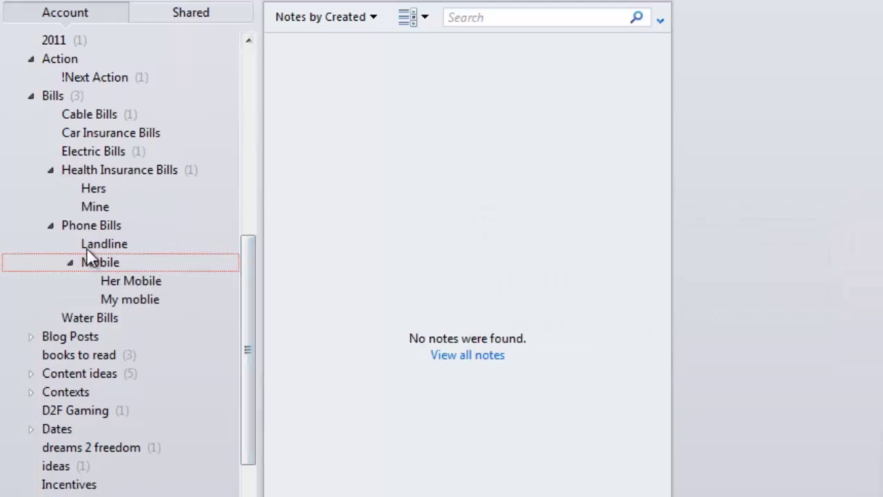
- Delete the Landline tag under Phone Bills
{"action": "left_click", "coordinate": [135, 282]}
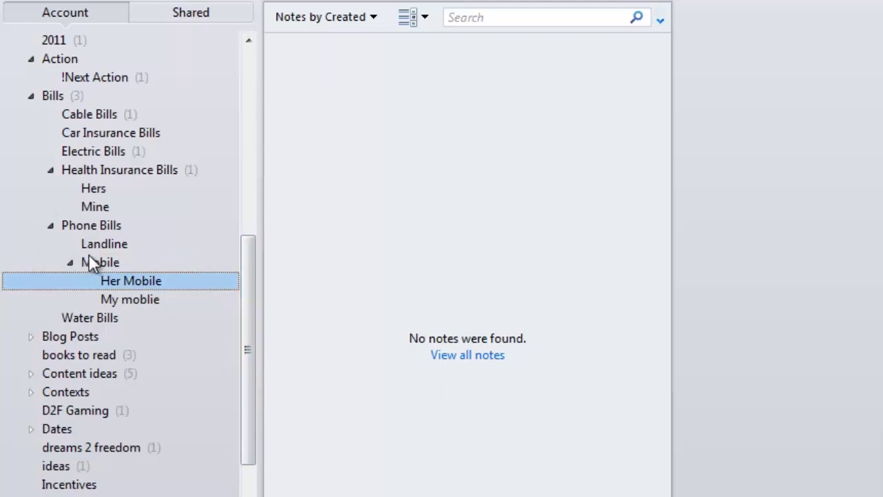
{"action": "left_click", "coordinate": [119, 297]}
{"action": "left_click", "coordinate": [110, 246]}
{"action": "right_click", "coordinate": [102, 246]}
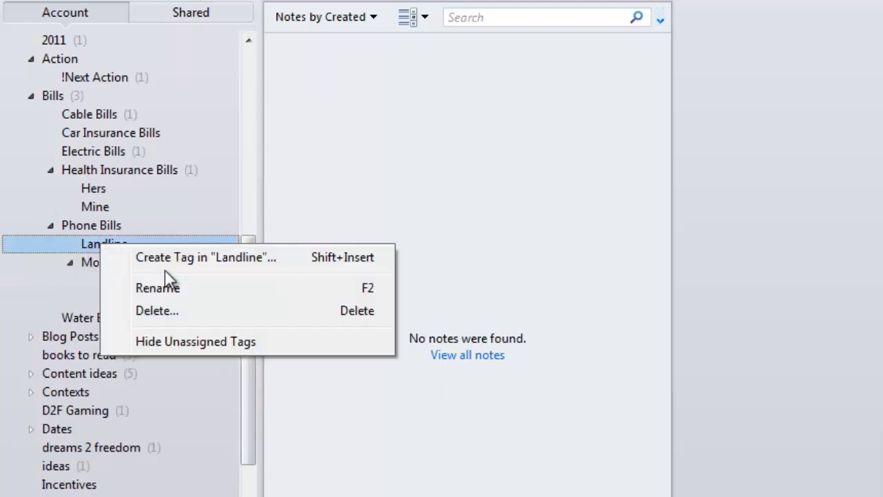
{"action": "left_click", "coordinate": [151, 312]}
{"action": "left_click", "coordinate": [766, 349]}
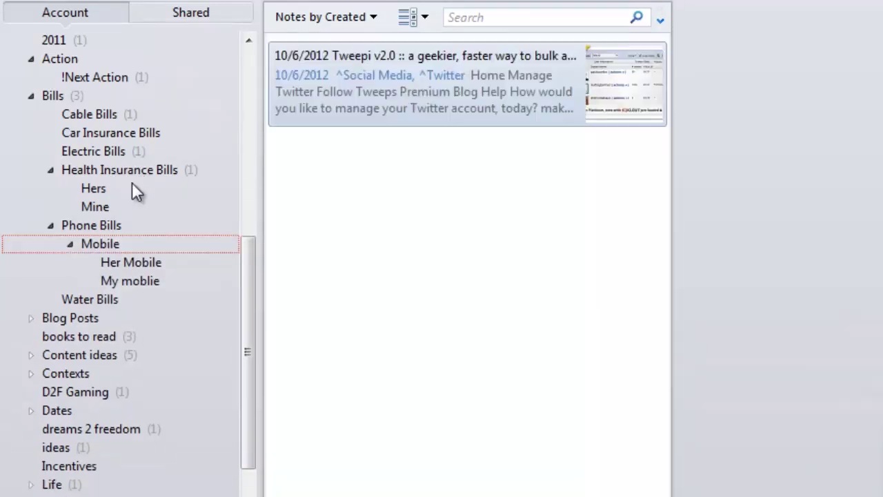
- Delete the Mobile tag together with its sub-tags
{"action": "right_click", "coordinate": [101, 246]}
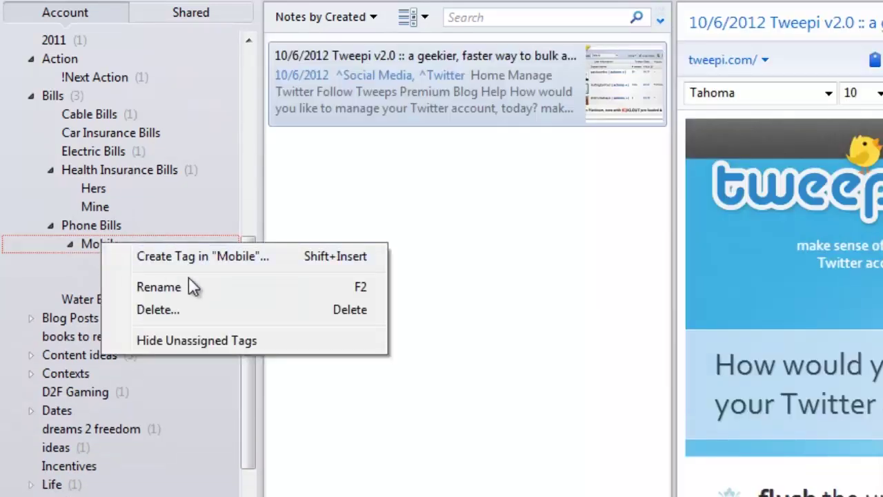
{"action": "left_click", "coordinate": [157, 312]}
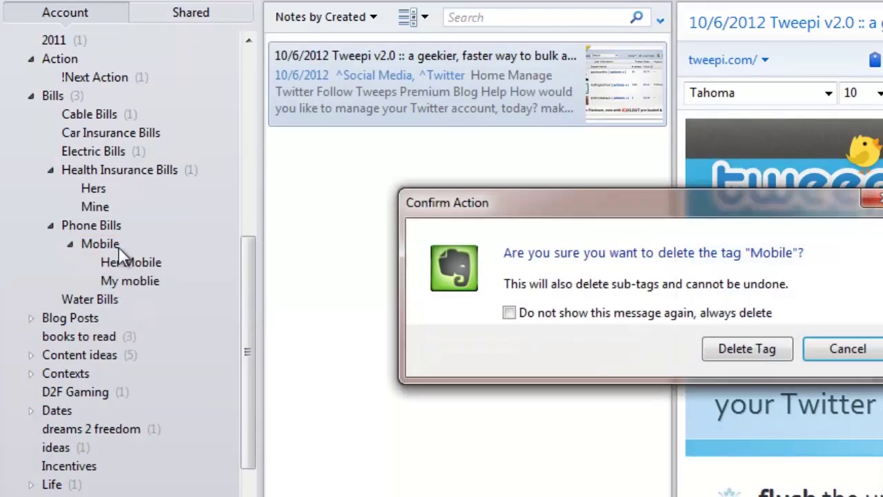
{"action": "left_click", "coordinate": [773, 351]}
- Delete the Hers and Mine sub-tags under the Health Insurance Bills tag
{"action": "key", "text": "Delete"}
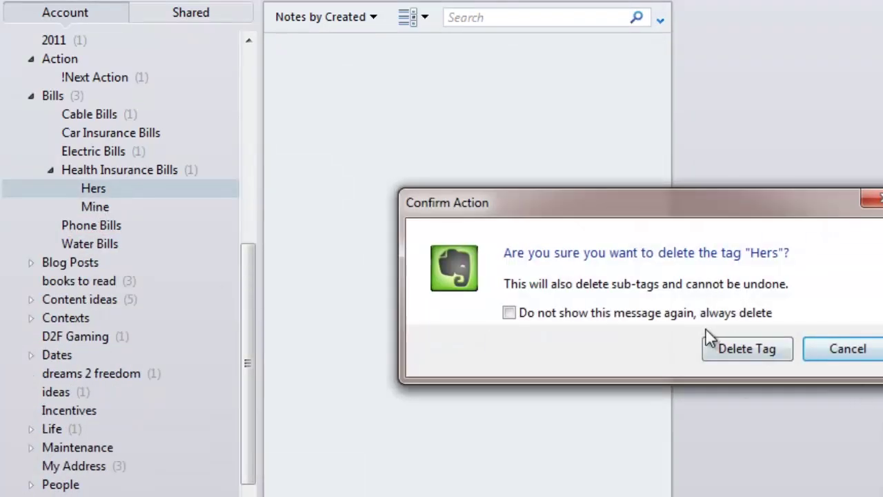
{"action": "left_click", "coordinate": [732, 348]}
{"action": "right_click", "coordinate": [108, 188]}
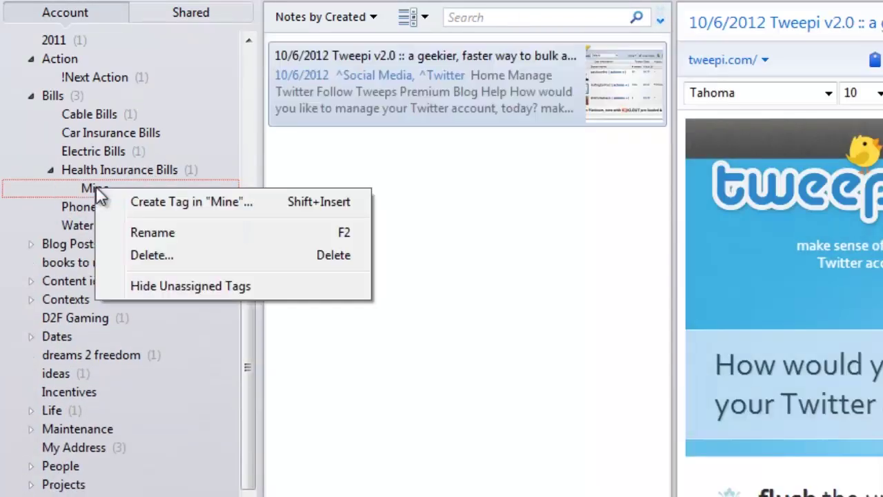
{"action": "left_click", "coordinate": [149, 256]}
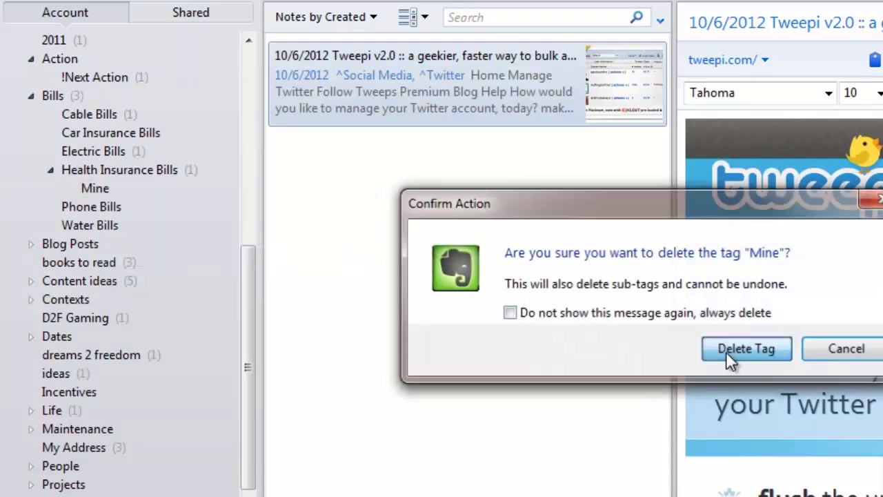
{"action": "left_click", "coordinate": [727, 351]}
- Compare the notebook list and its Life stack with the nested tags under Bills
{"action": "left_click_drag", "start_coordinate": [251, 307], "coordinate": [279, 87]}
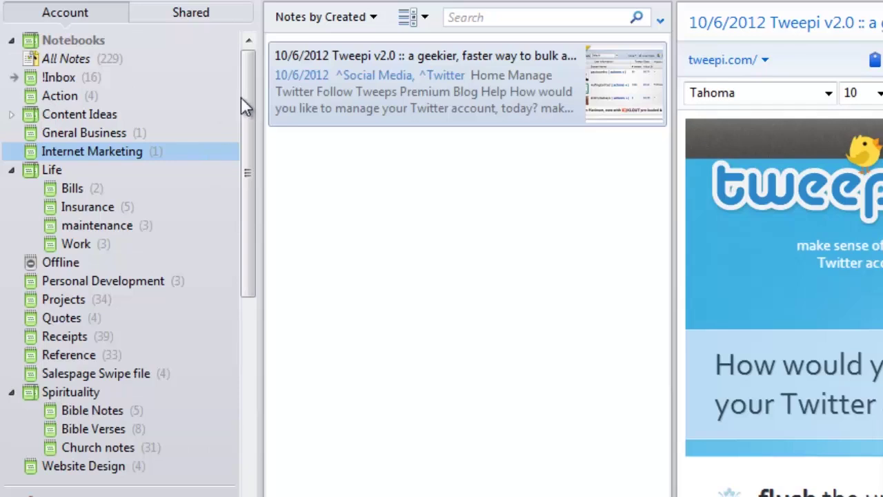
{"action": "left_click_drag", "start_coordinate": [243, 104], "coordinate": [232, 89]}
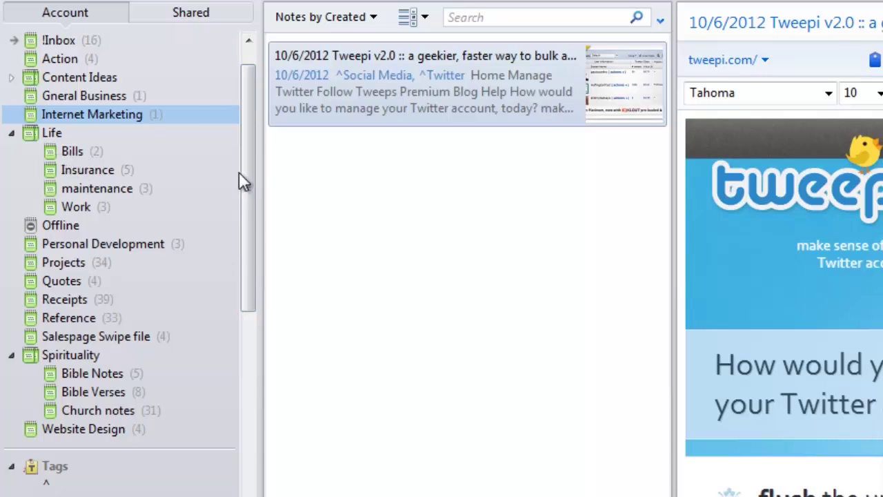
{"action": "left_click_drag", "start_coordinate": [242, 181], "coordinate": [246, 296]}
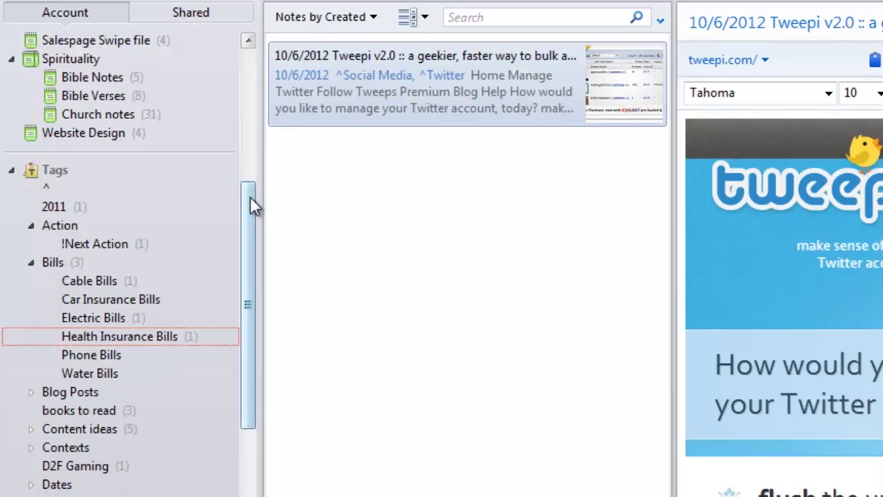
{"action": "left_click_drag", "start_coordinate": [250, 196], "coordinate": [253, 88]}
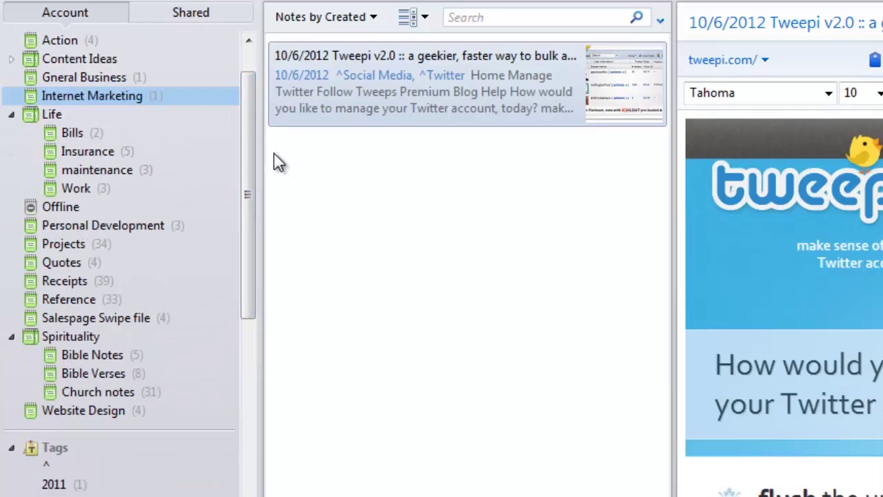
{"action": "left_click_drag", "start_coordinate": [244, 169], "coordinate": [27, 308]}
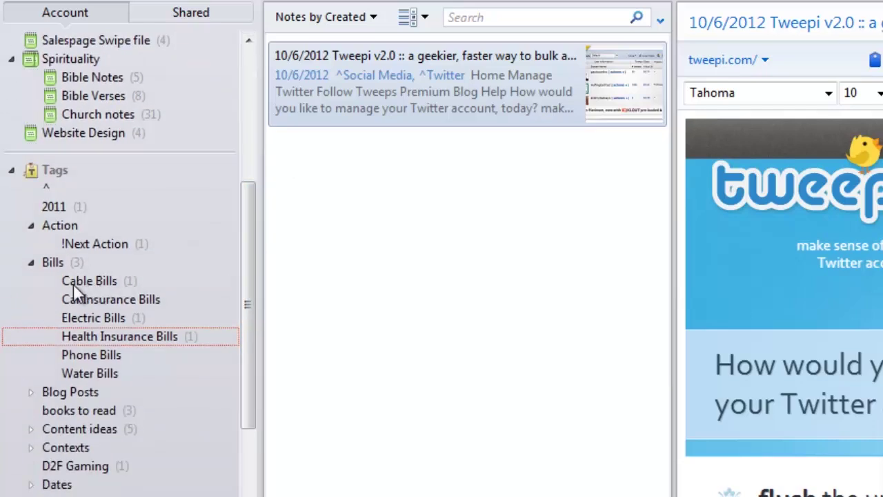
- Expand and collapse the Bills tag several times to show its sub-tags, finishing with it collapsed
{"action": "left_click", "coordinate": [31, 263]}
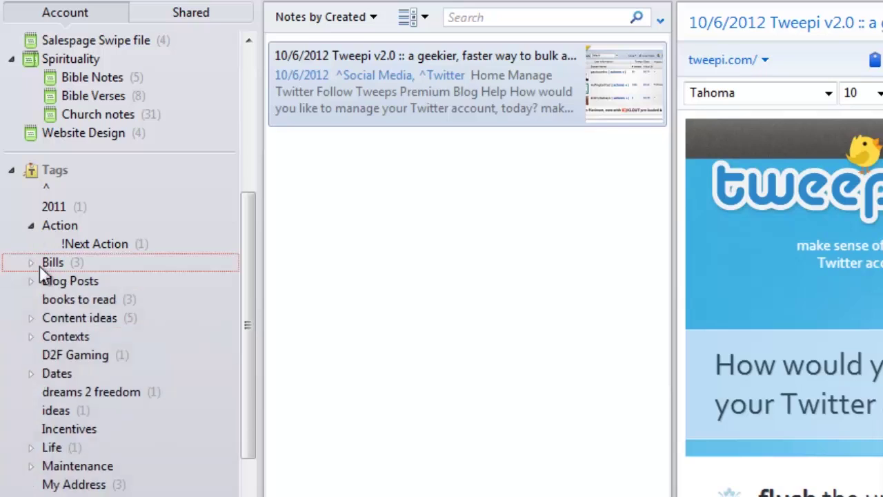
{"action": "left_click", "coordinate": [31, 263]}
{"action": "left_click", "coordinate": [32, 263]}
{"action": "scroll", "coordinate": [253, 240], "scroll_direction": "up", "scroll_amount": 2}
{"action": "scroll", "coordinate": [49, 231], "scroll_direction": "down", "scroll_amount": 3}
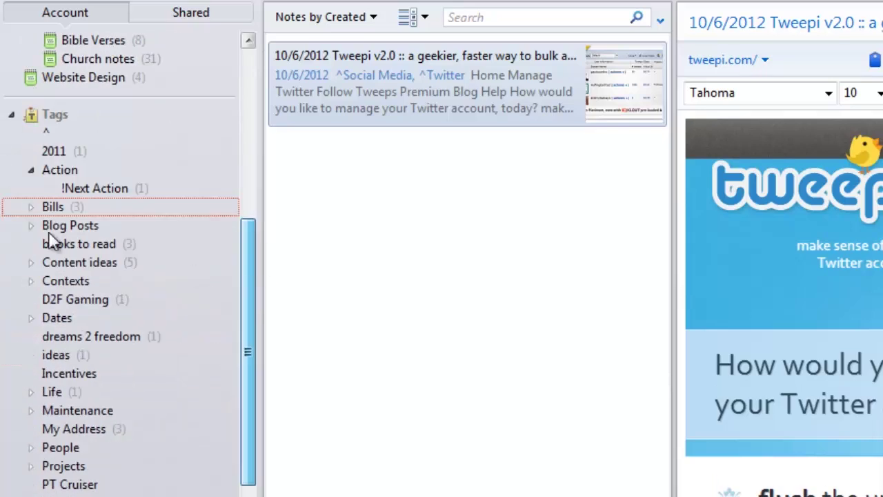
{"action": "left_click", "coordinate": [30, 207]}
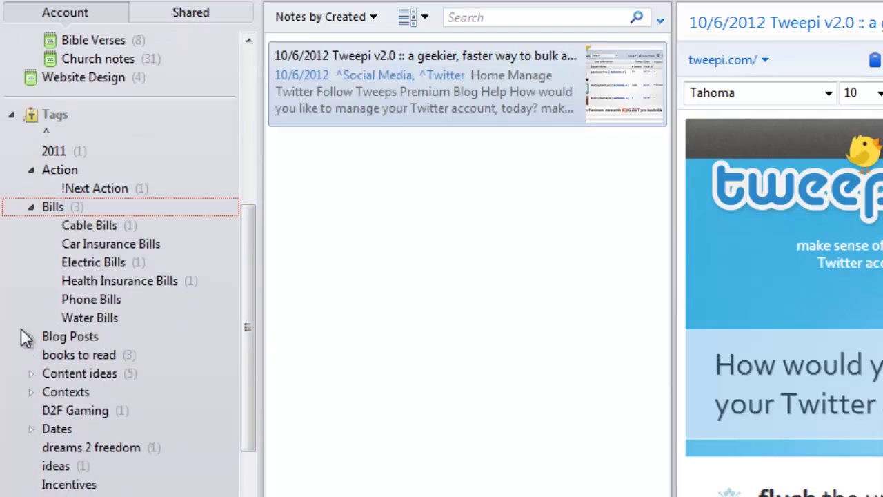
{"action": "left_click", "coordinate": [32, 207]}
{"action": "left_click", "coordinate": [32, 207]}
{"action": "left_click", "coordinate": [30, 207]}
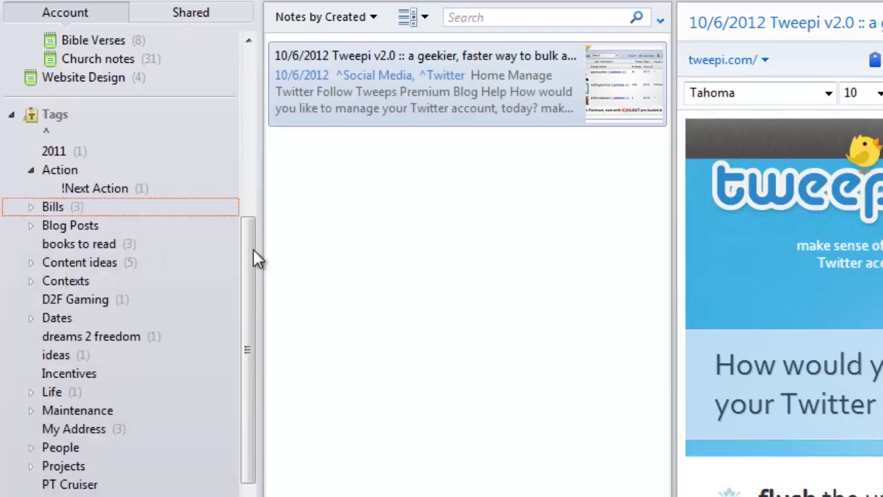
{"action": "left_click_drag", "start_coordinate": [253, 258], "coordinate": [232, 244]}
{"action": "left_click", "coordinate": [32, 282]}
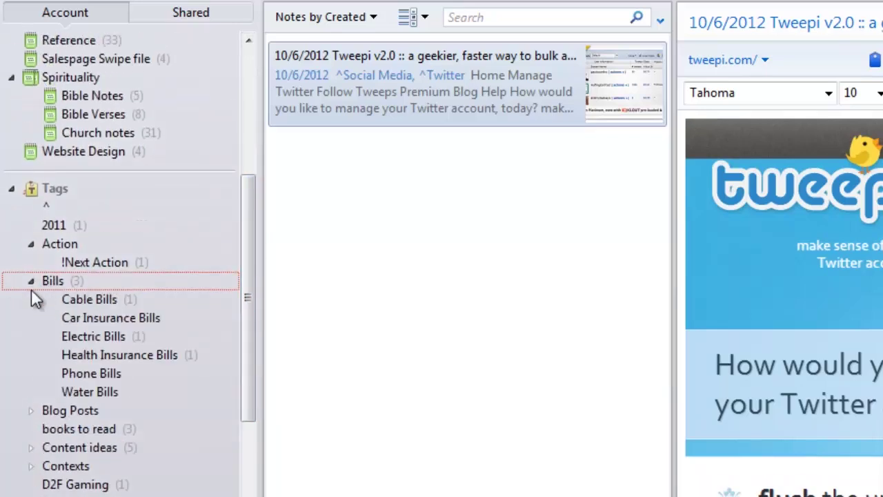
{"action": "left_click", "coordinate": [32, 281]}
- Look through the sub-tags nested under the Life and Topics tags
{"action": "left_click_drag", "start_coordinate": [246, 266], "coordinate": [238, 367]}
{"action": "left_click", "coordinate": [31, 224]}
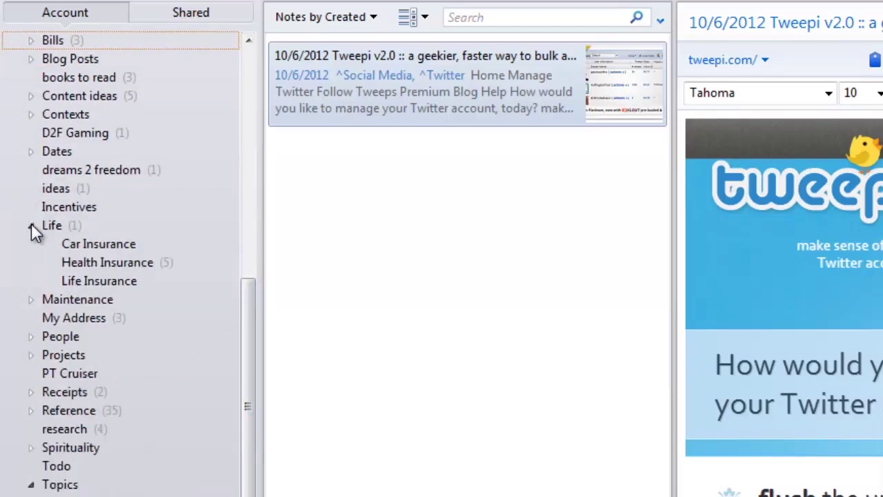
{"action": "left_click", "coordinate": [31, 225]}
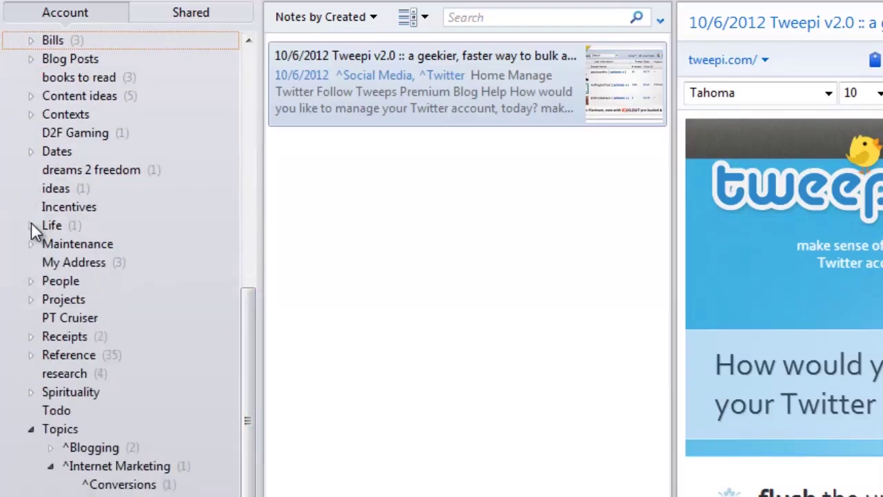
{"action": "left_click", "coordinate": [32, 427]}
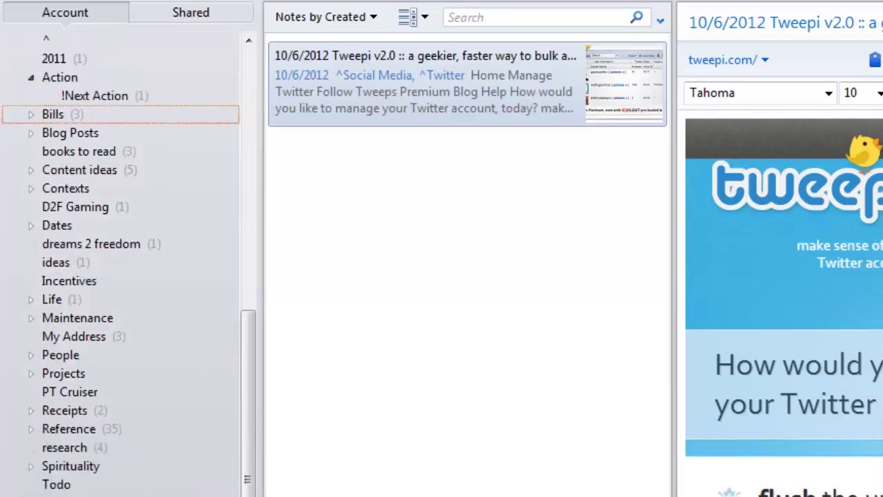
{"action": "scroll", "coordinate": [137, 428], "scroll_direction": "down", "scroll_amount": 5}
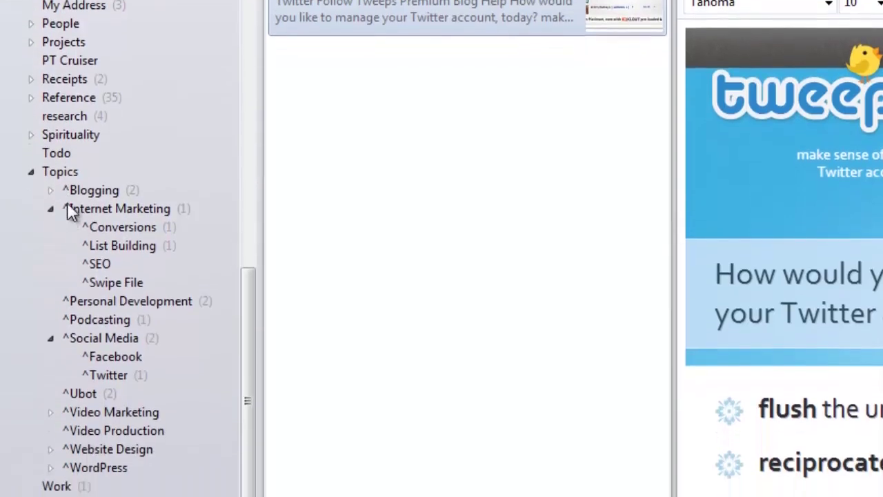
{"action": "left_click", "coordinate": [50, 156]}
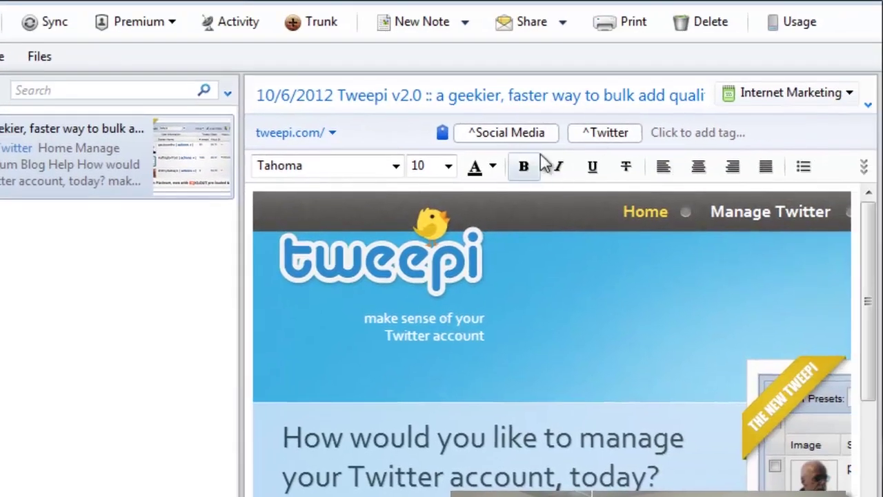
- Enter "^" in the open Tweepi note's tag field to browse the tags starting with that symbol
{"action": "left_click", "coordinate": [691, 132]}
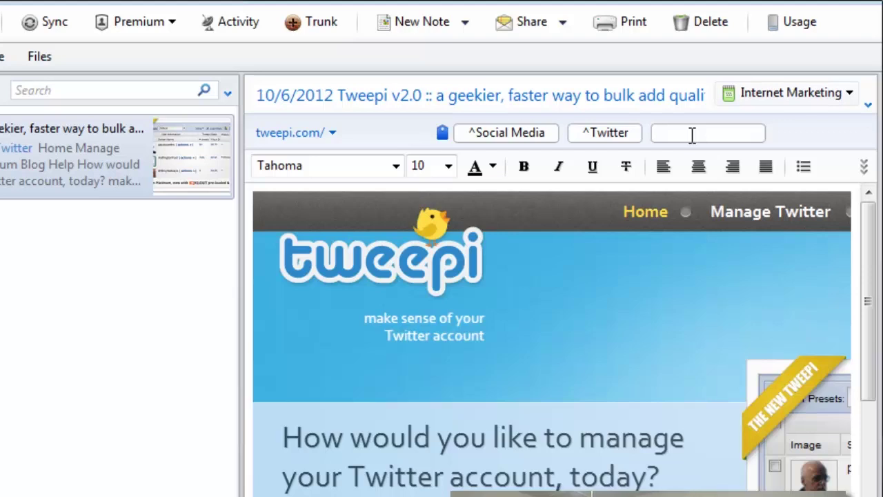
{"action": "type", "text": "^"}
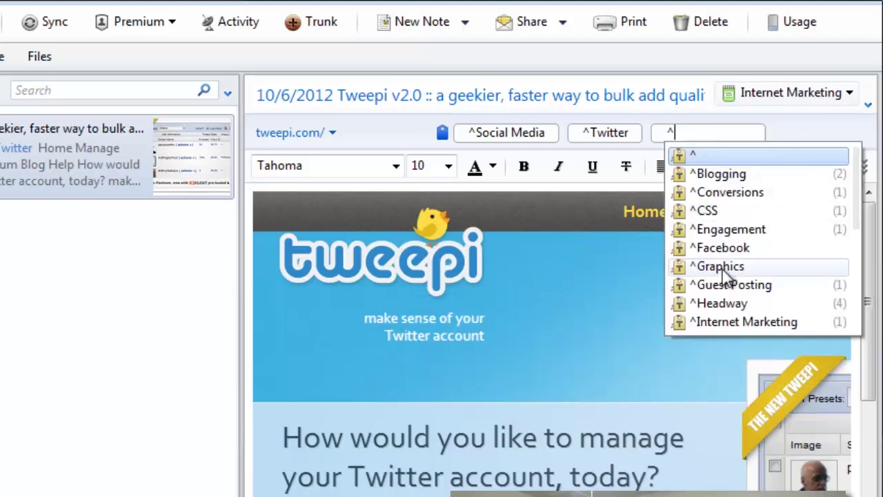
{"action": "mouse_move", "coordinate": [856, 200]}
{"action": "left_mouse_down"}
{"action": "mouse_move", "coordinate": [862, 323]}
{"action": "mouse_move", "coordinate": [859, 200]}
{"action": "left_mouse_up"}
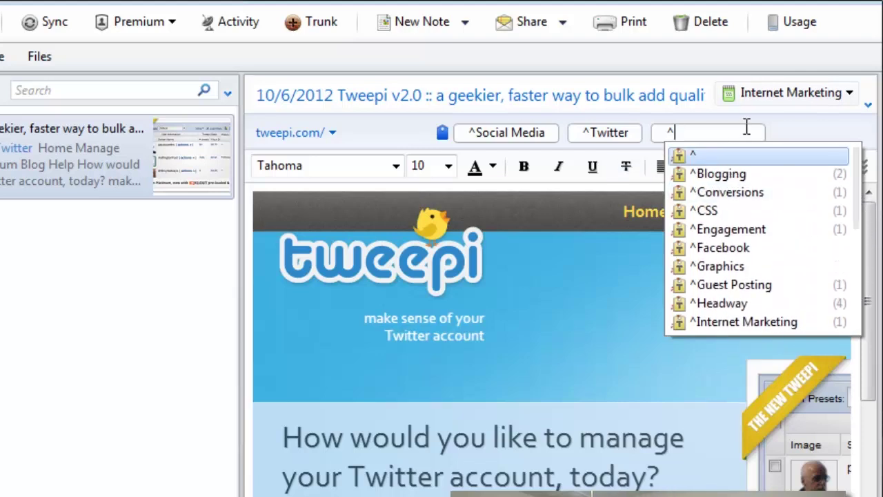
- Replace the tag entry with "B" to browse the matching tags, and change it to "So"
{"action": "double_click", "coordinate": [674, 133]}
{"action": "type", "text": "Big Shannon"}
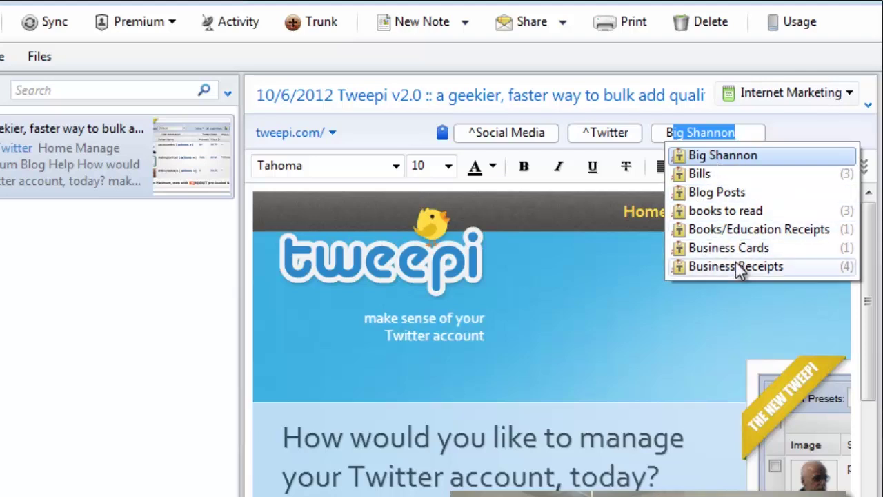
{"action": "left_click_drag", "start_coordinate": [740, 126], "coordinate": [666, 138]}
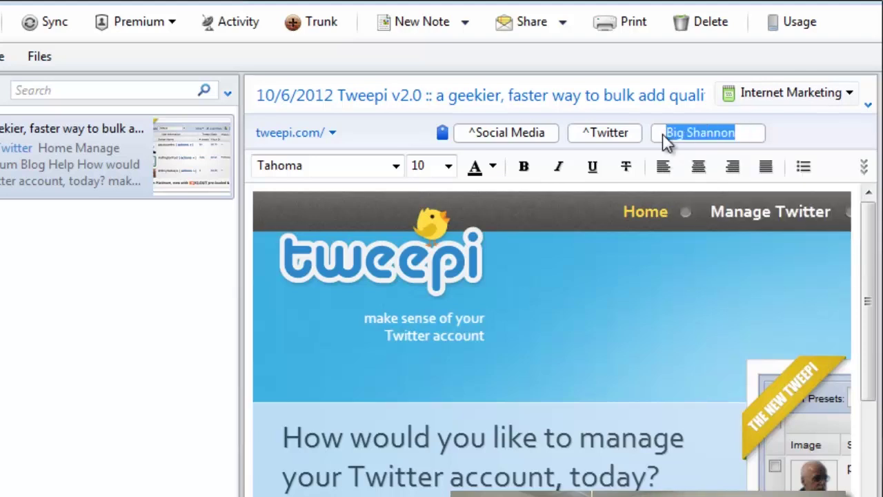
{"action": "type", "text": "So"}
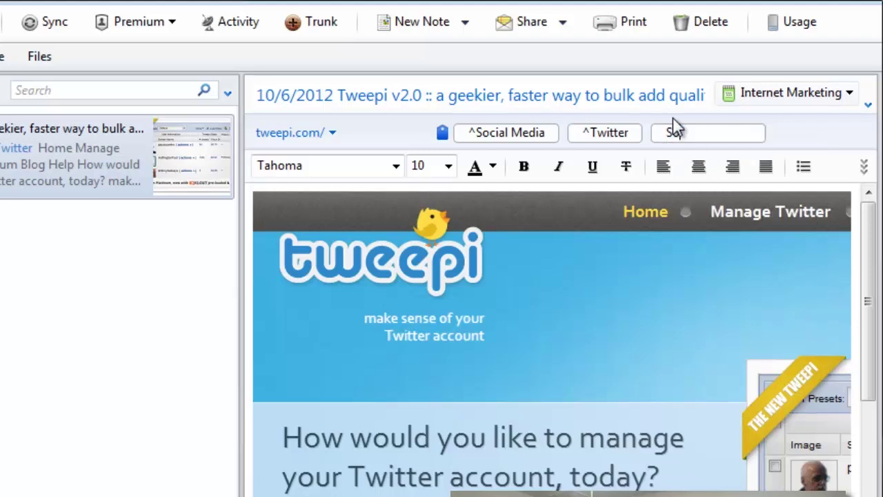
- Bring up the "^" tag suggestions again and replace the symbol in the note's tag field with "="
{"action": "left_click_drag", "start_coordinate": [696, 133], "coordinate": [642, 134]}
{"action": "type", "text": "^"}
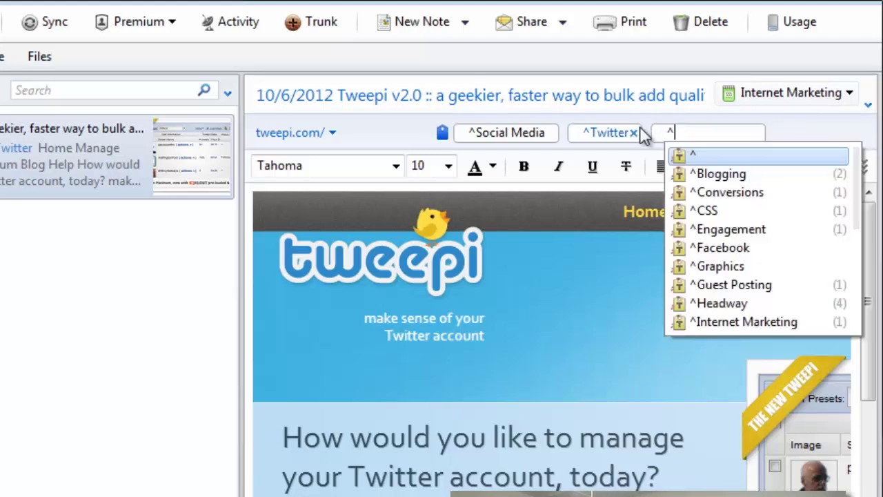
{"action": "left_click_drag", "start_coordinate": [853, 181], "coordinate": [824, 168]}
{"action": "key", "text": "shift+Home"}
{"action": "type", "text": "="}
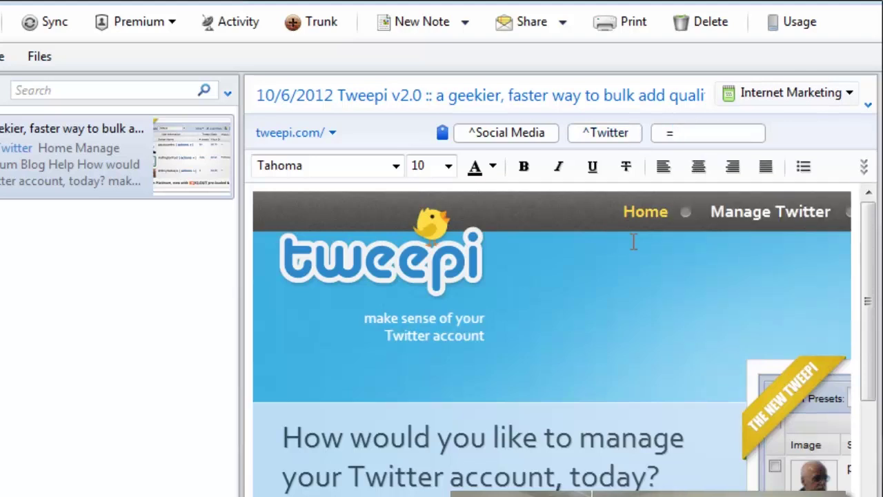
- Clear the symbol from the open note's tag field and filter the notes by the !Next Action tag under Action
{"action": "key", "text": "BackSpace"}
{"action": "left_click", "coordinate": [811, 137]}
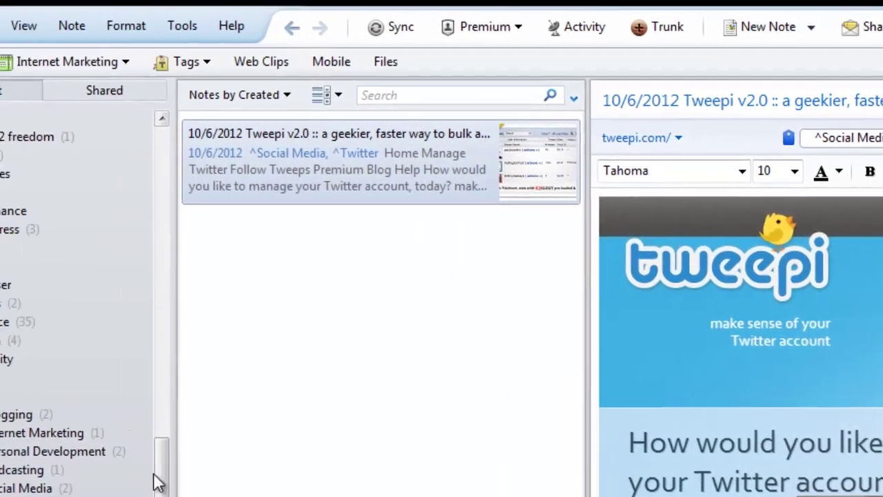
{"action": "left_click_drag", "start_coordinate": [157, 483], "coordinate": [164, 350]}
{"action": "left_click", "coordinate": [6, 322]}
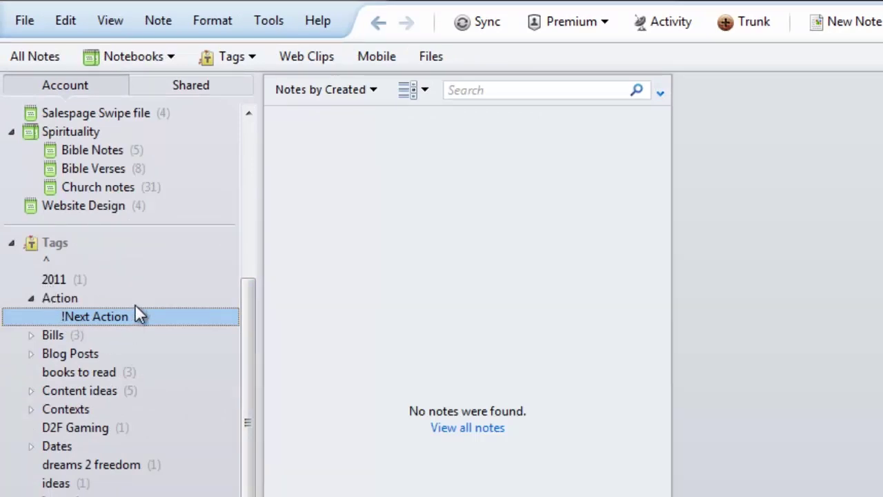
- Collapse the Topics tag to hide its nested topic tags
{"action": "scroll", "coordinate": [136, 311], "scroll_direction": "up", "scroll_amount": 6}
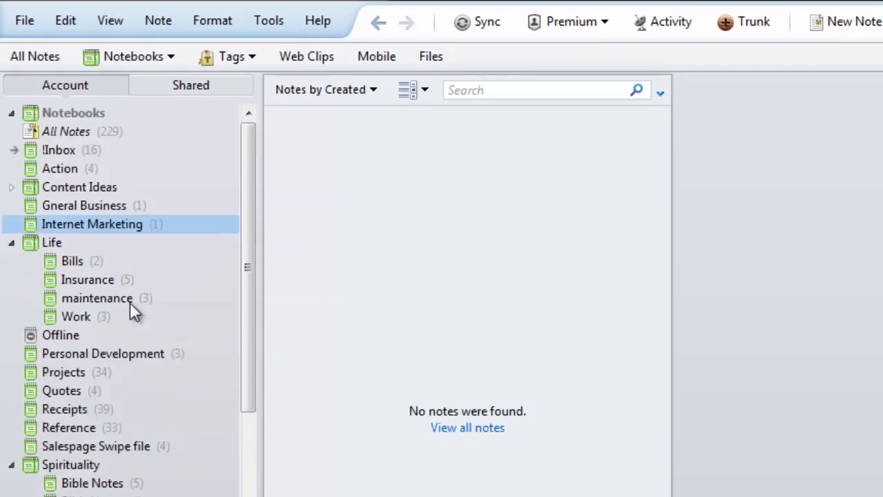
{"action": "scroll", "coordinate": [130, 304], "scroll_direction": "down", "scroll_amount": 10}
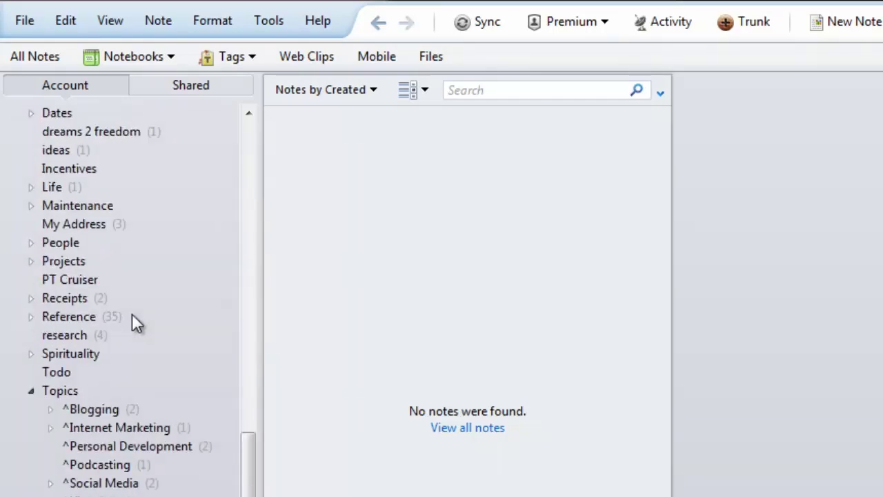
{"action": "left_click", "coordinate": [32, 391]}
- Look over the notebook list, including Internet Marketing, and compare it with the top-level tags
{"action": "scroll", "coordinate": [97, 200], "scroll_direction": "up", "scroll_amount": 10}
{"action": "left_click", "coordinate": [67, 224]}
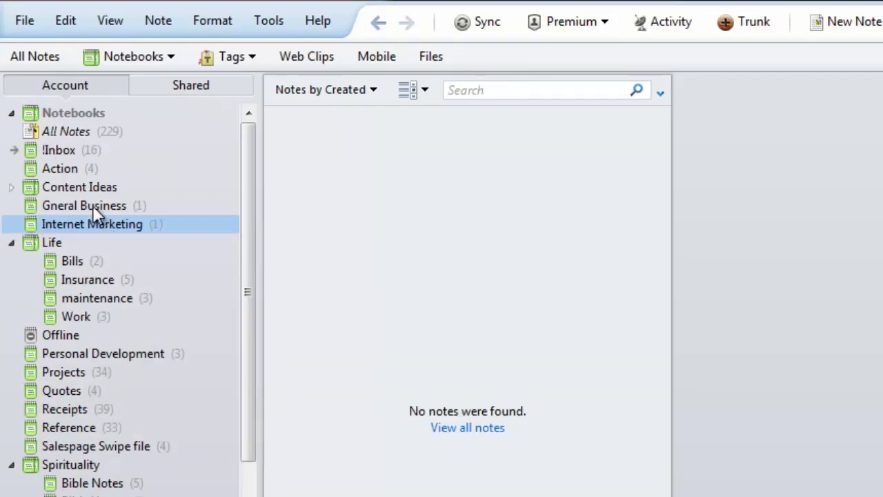
{"action": "scroll", "coordinate": [93, 213], "scroll_direction": "down", "scroll_amount": 5}
{"action": "scroll", "coordinate": [81, 232], "scroll_direction": "down", "scroll_amount": 2}
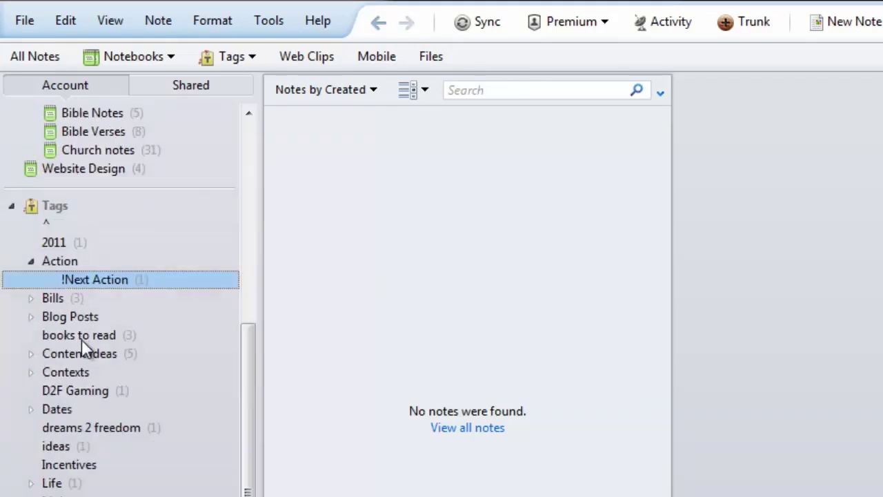